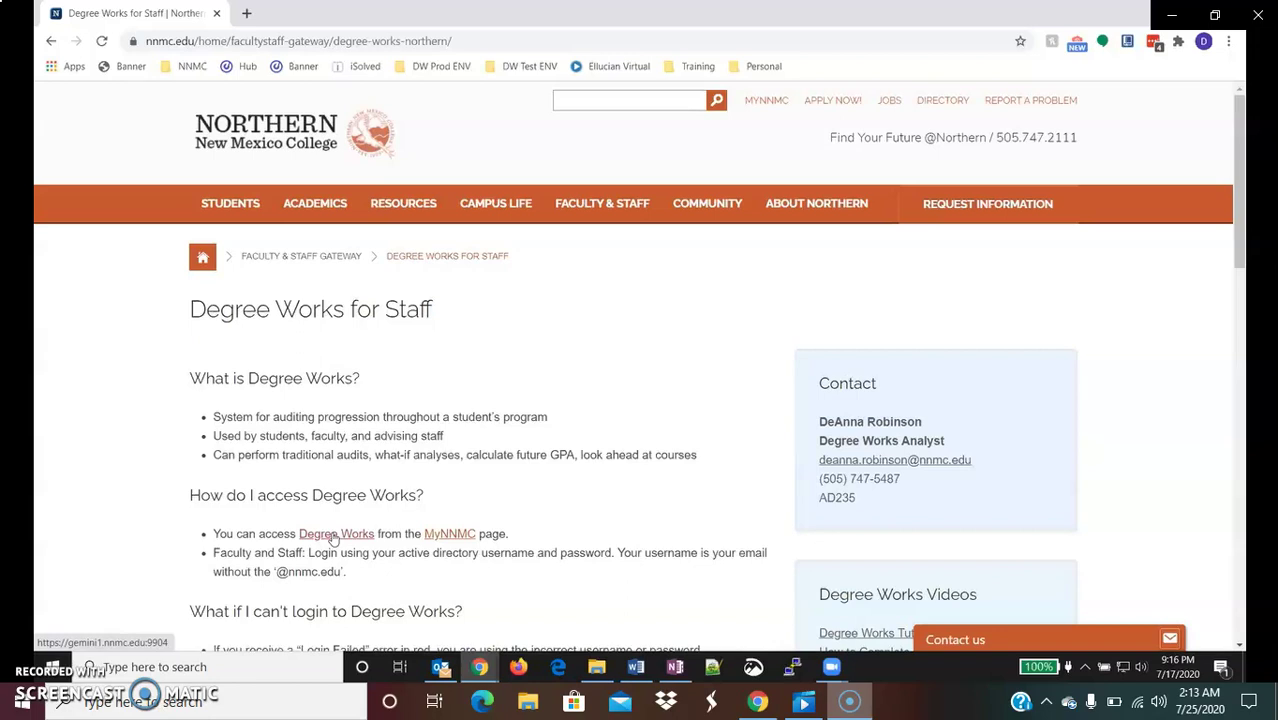
- Open Degree Works from the staff page and load a student's worksheet using the suggested student ID
left_click(334, 536)
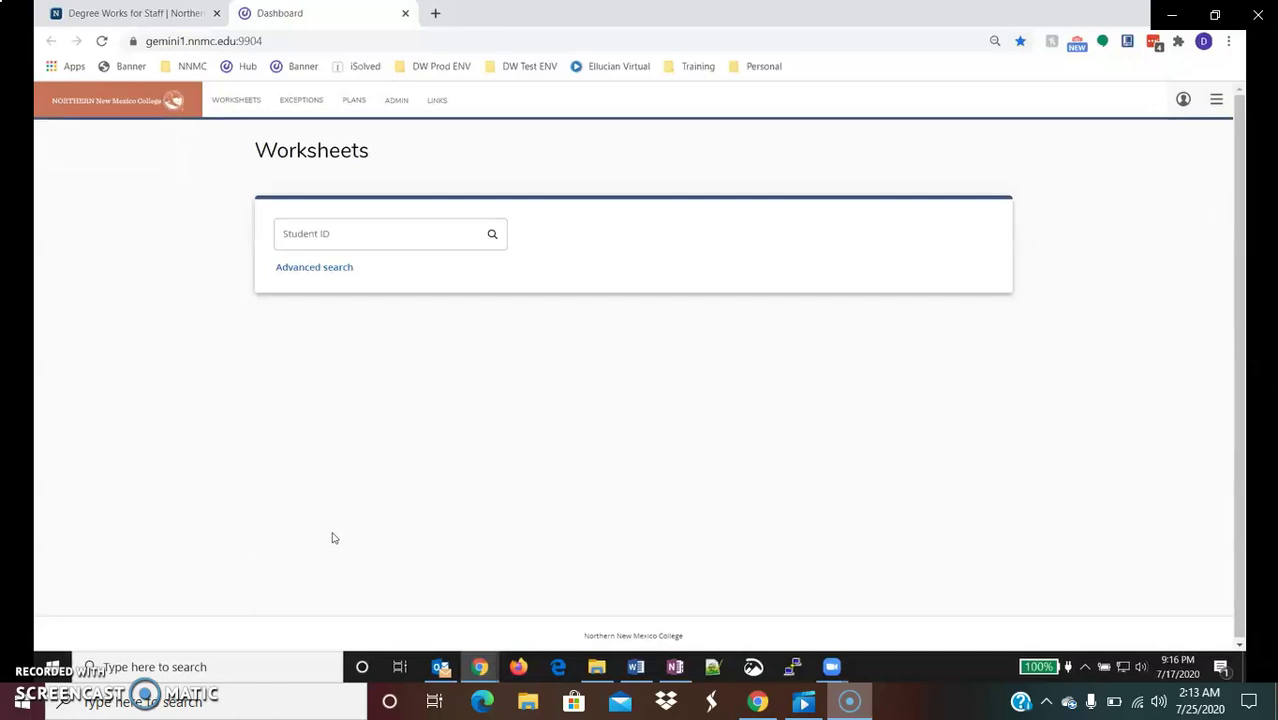
left_click(358, 228)
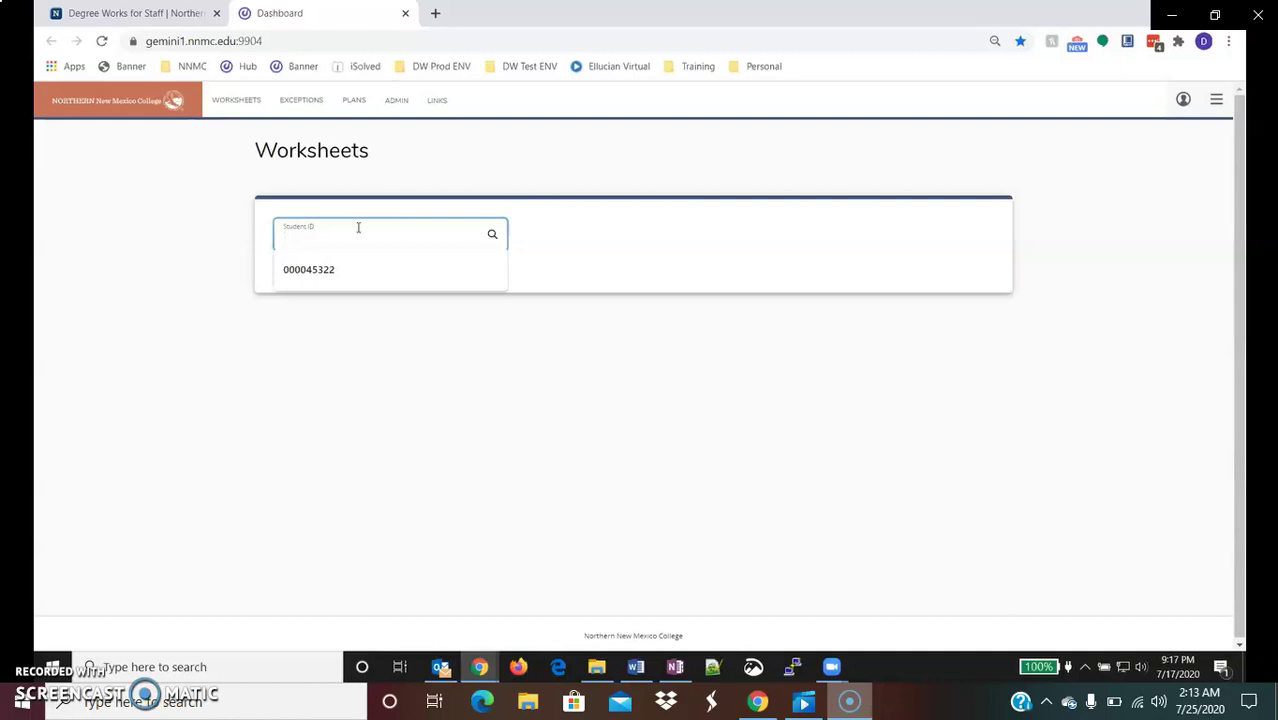
left_click(406, 283)
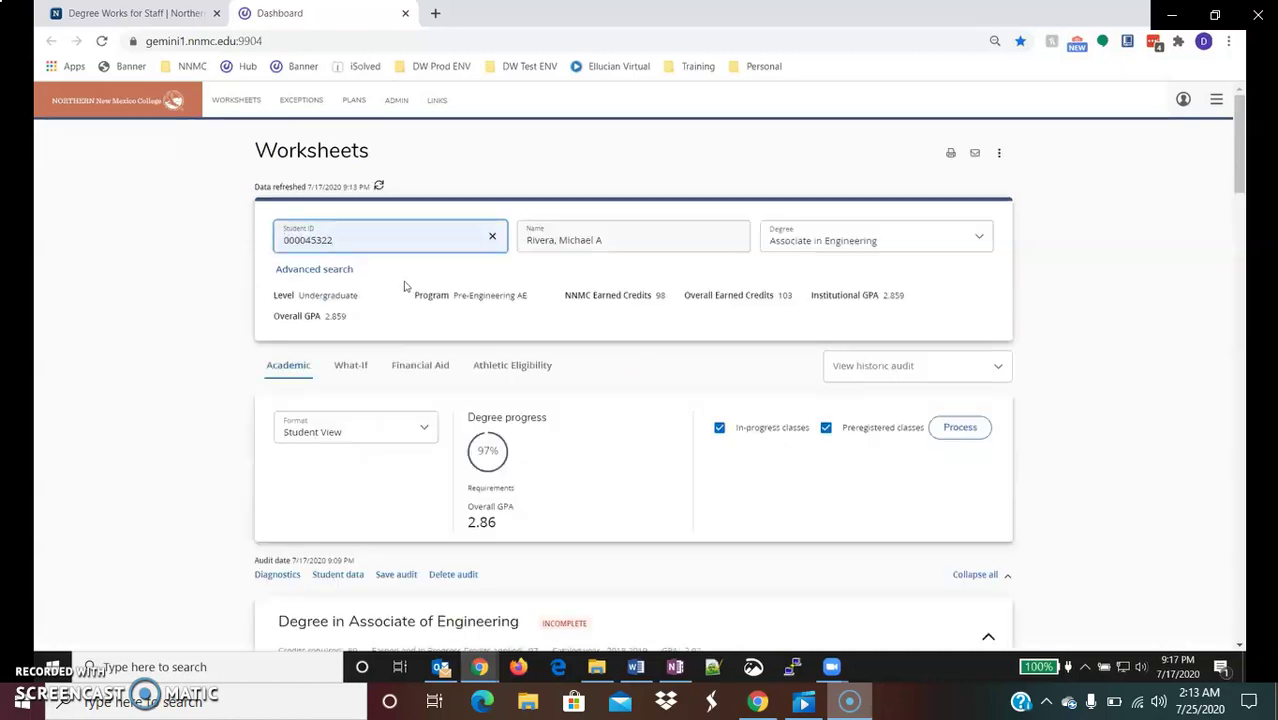
- Find students by catalog year 2019-2020 and program Crime and Justice Studies BA, load the matches, and refresh the displayed student's data
left_click(320, 268)
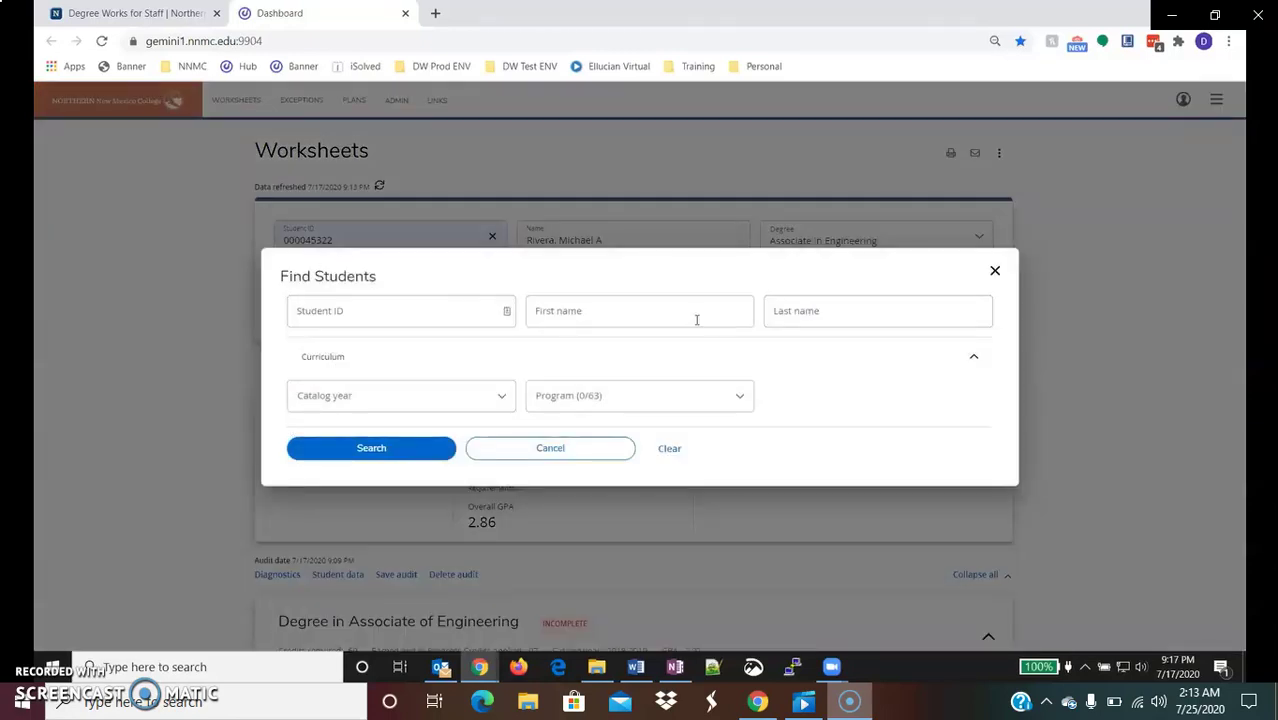
left_click(475, 400)
left_click(414, 294)
left_click(640, 398)
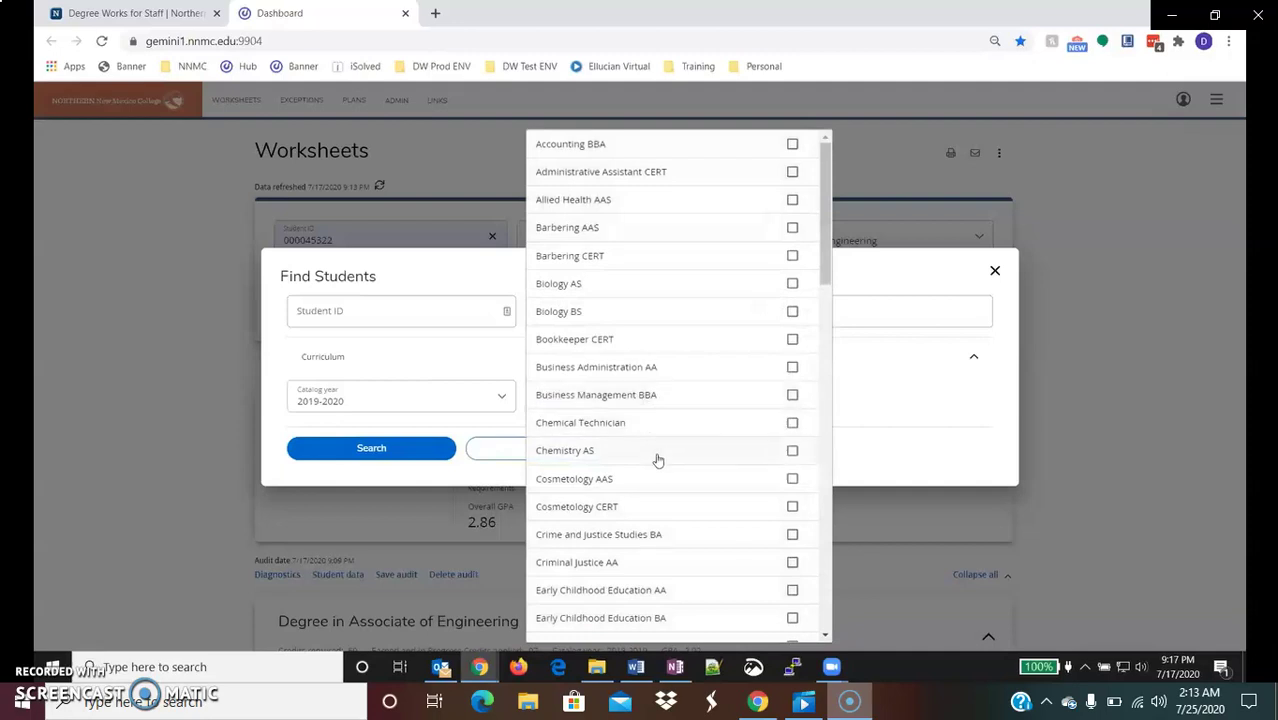
left_click(673, 536)
left_click(390, 452)
left_click(391, 450)
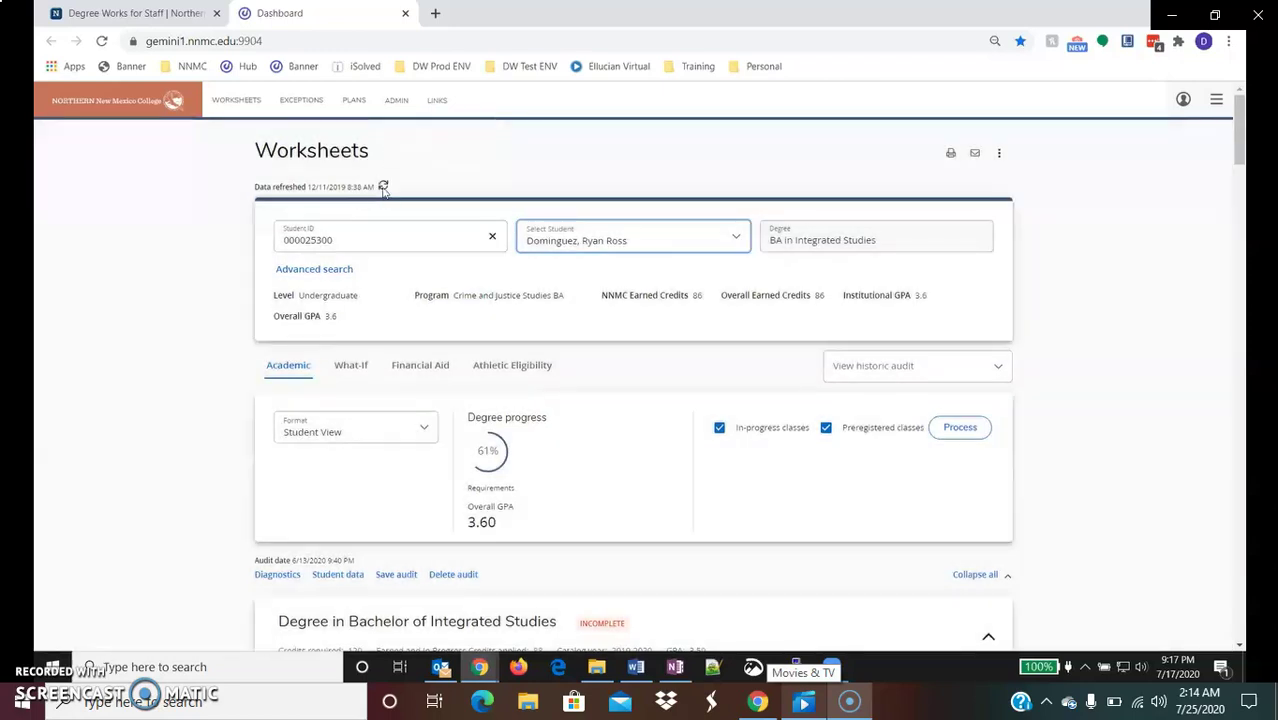
left_click(383, 188)
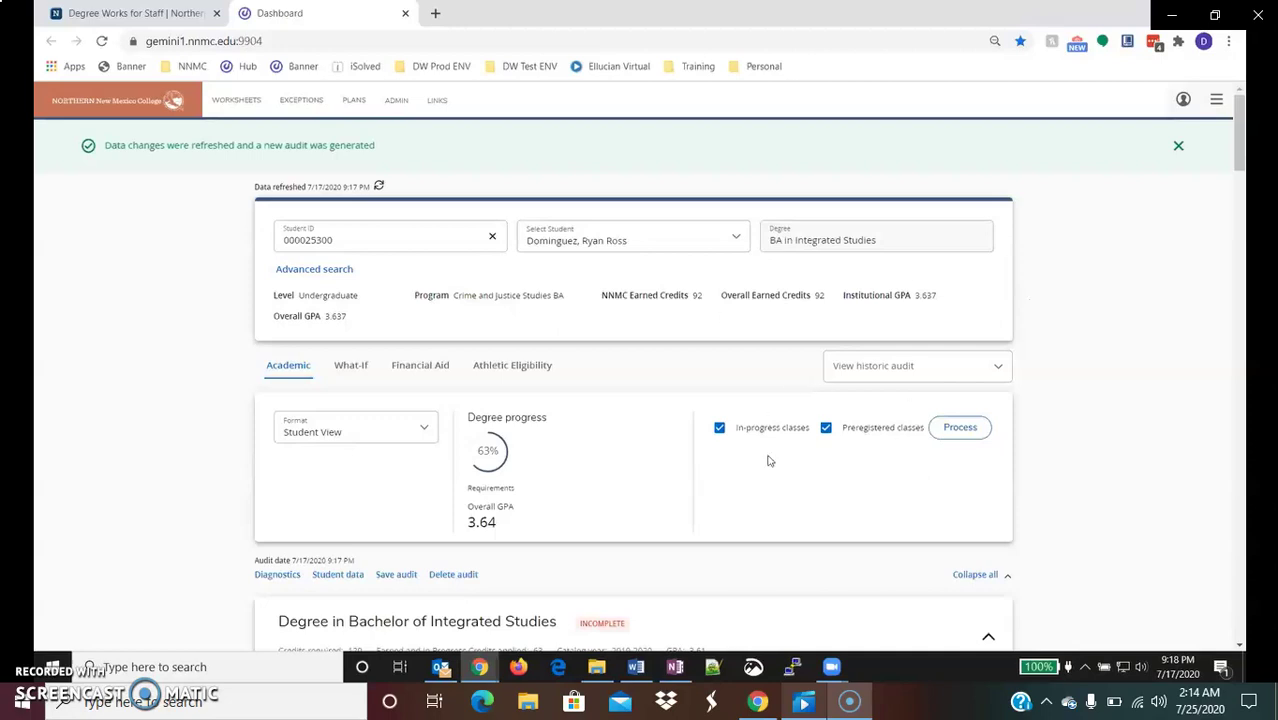
- Examine the audit's degree, general education and major requirements, the unapplied, withdrawn, preregistered and insufficient courses, and the legend
scroll(770, 478, "down", 3)
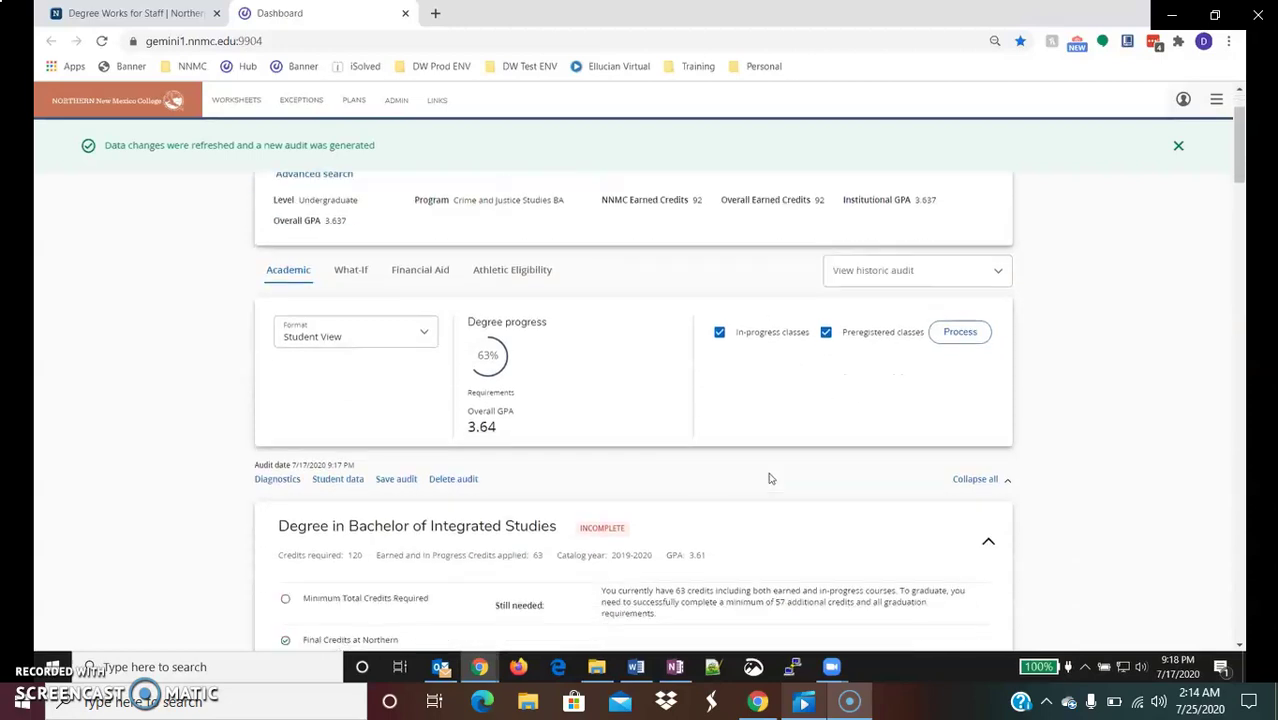
scroll(770, 478, "down", 1)
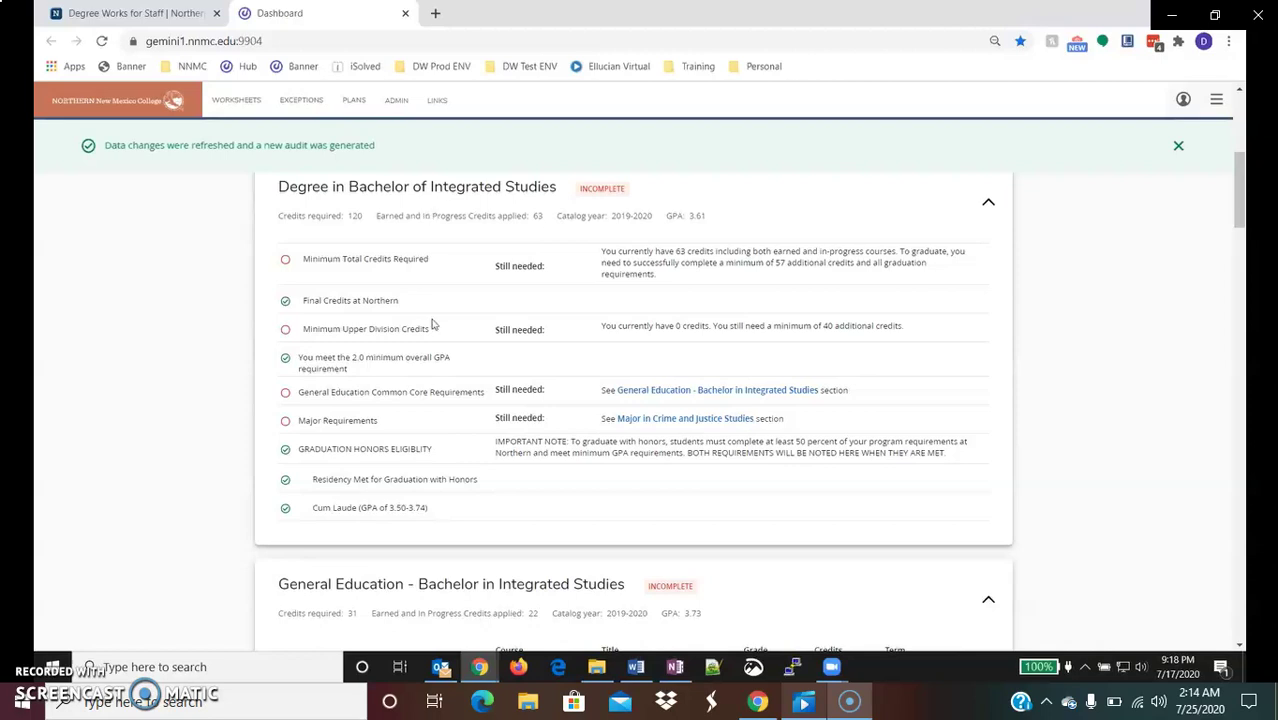
scroll(432, 325, "down", 4)
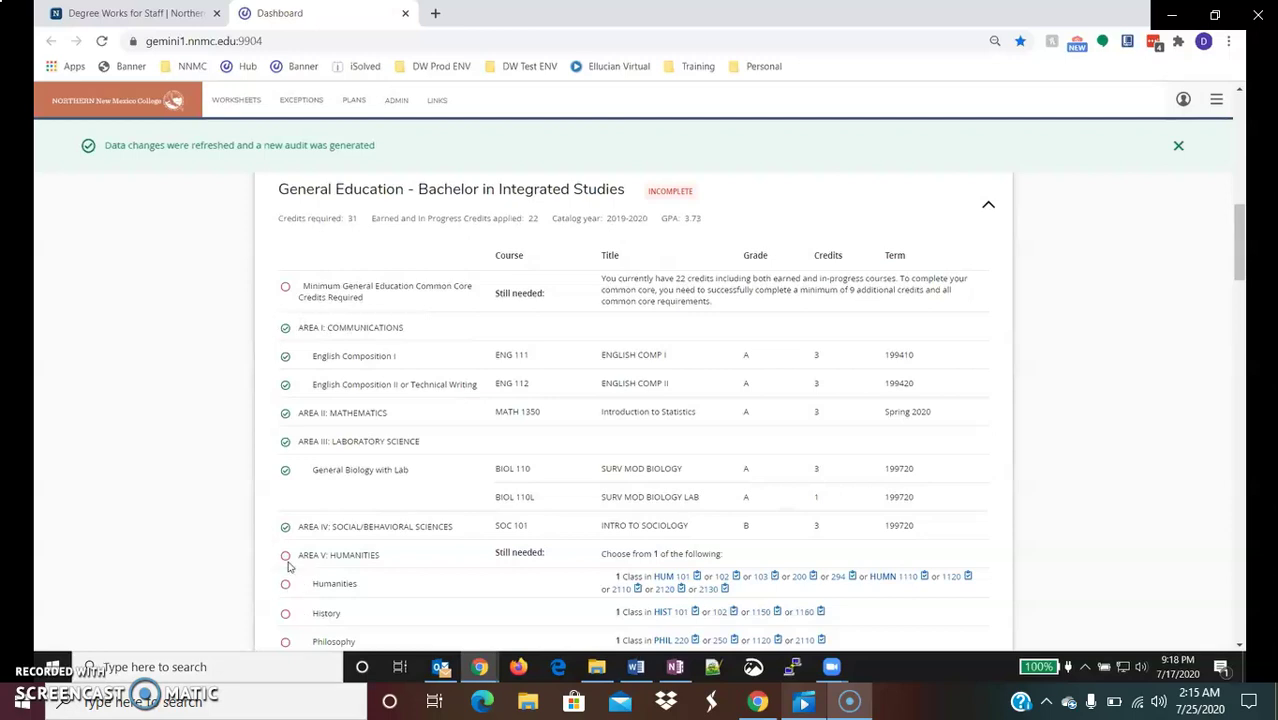
scroll(287, 567, "down", 6)
scroll(524, 508, "down", 1)
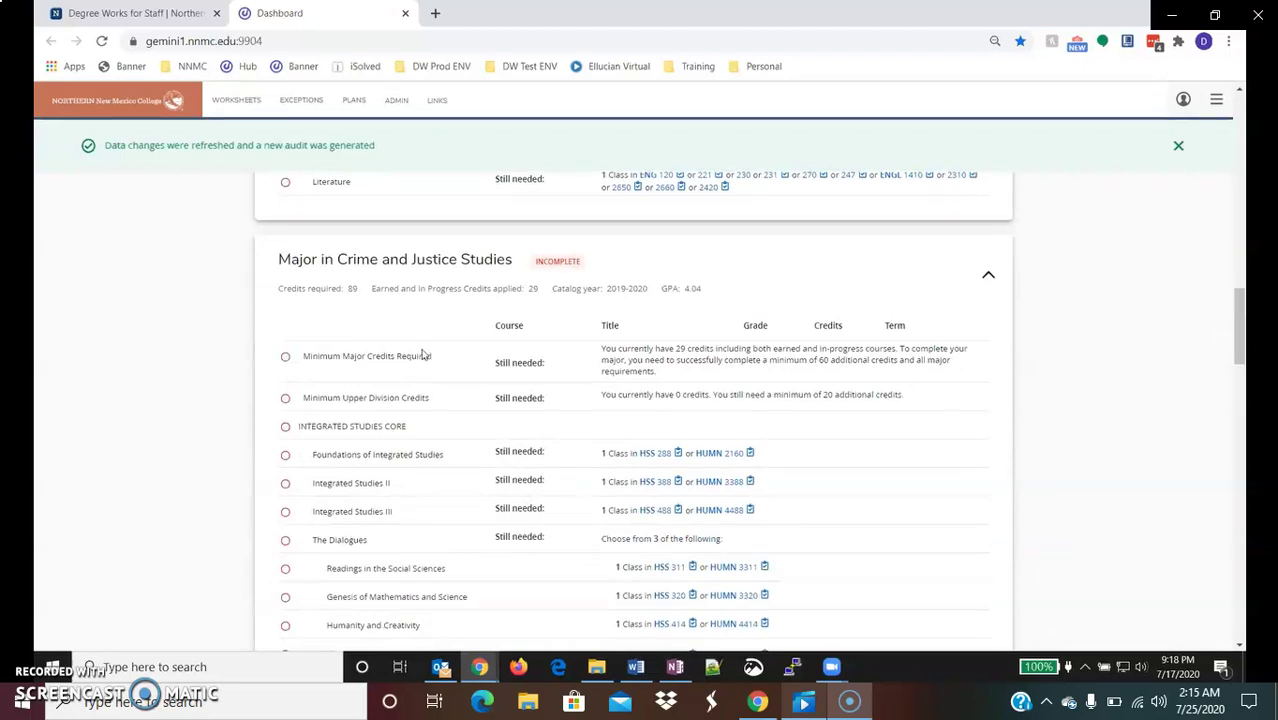
scroll(422, 355, "down", 15)
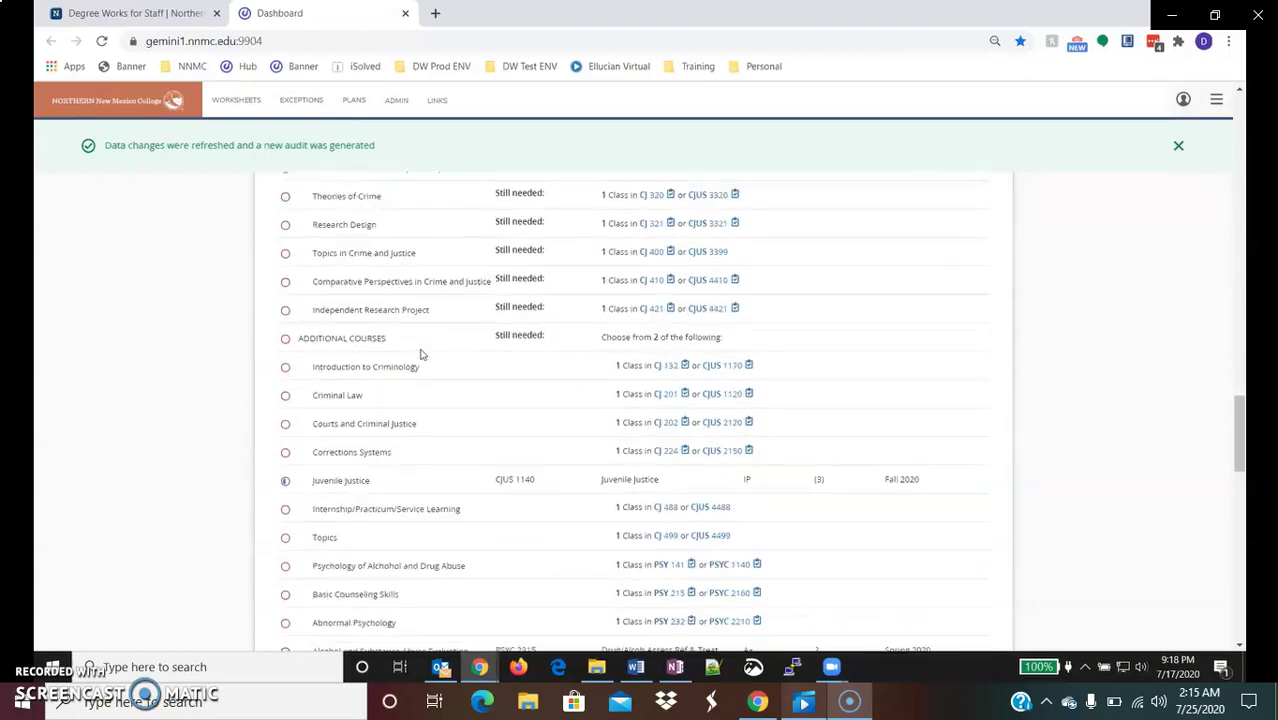
scroll(422, 355, "down", 3)
scroll(439, 365, "down", 2)
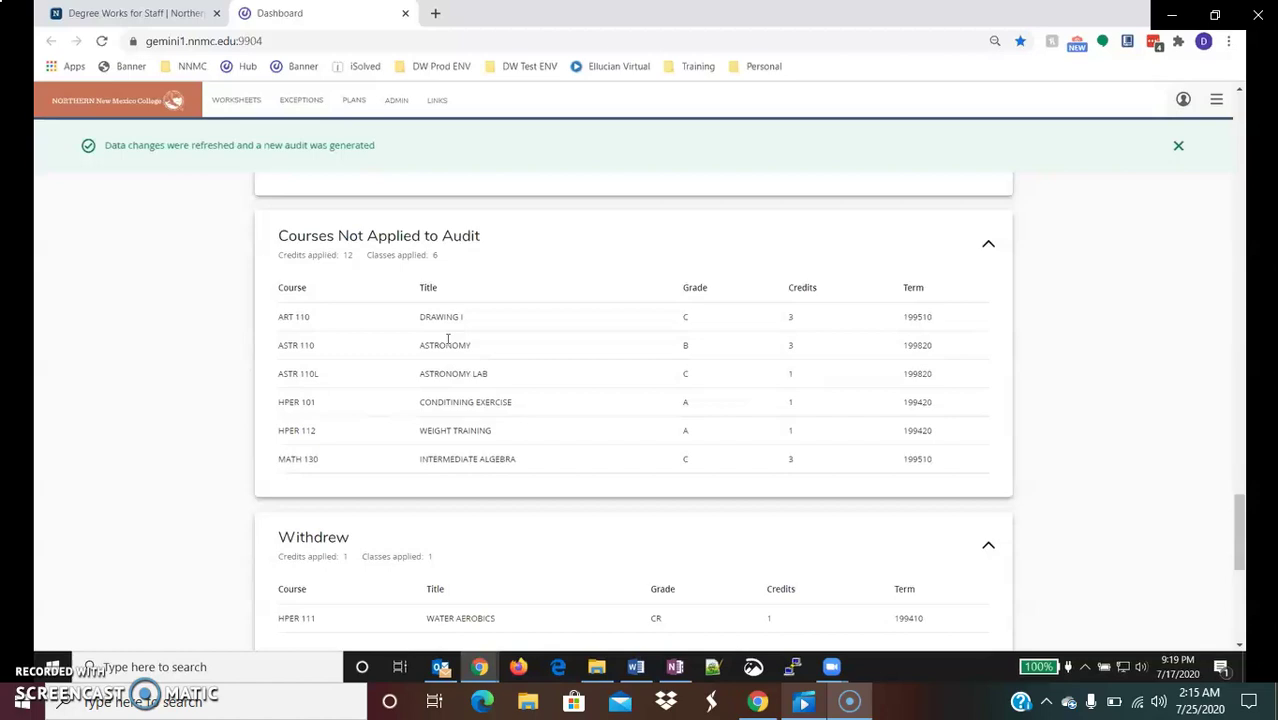
scroll(447, 340, "down", 3)
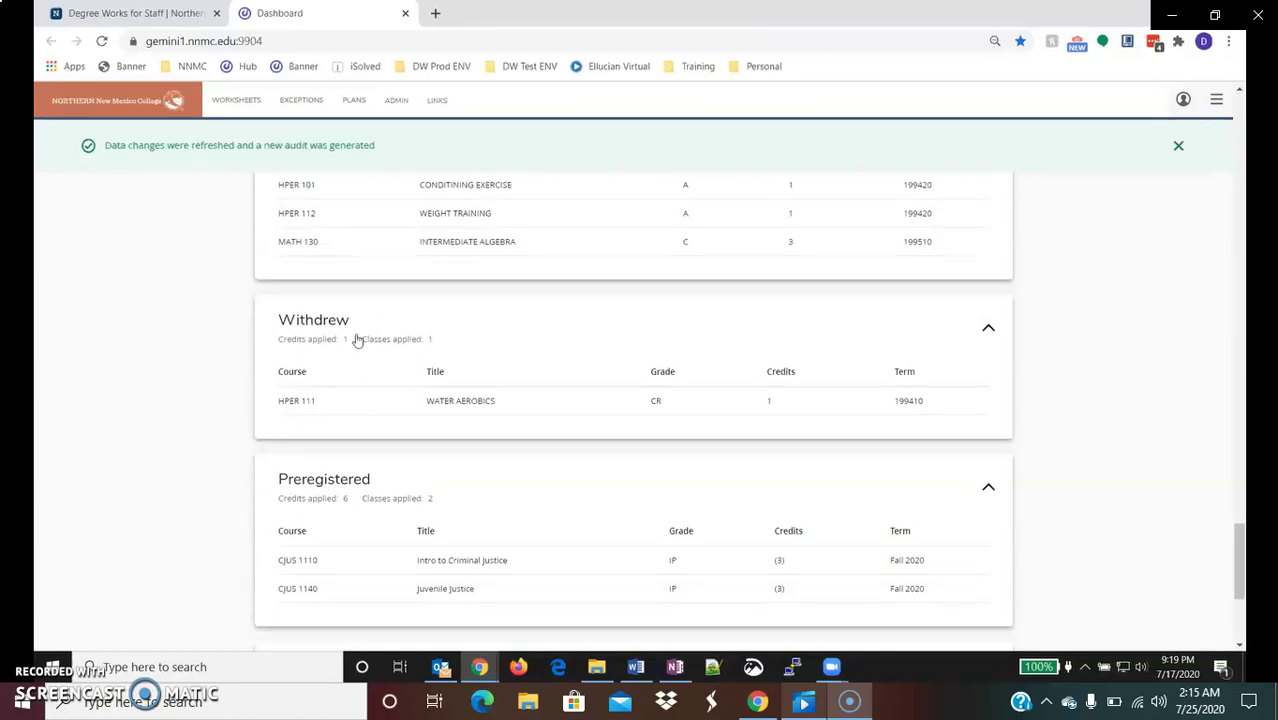
scroll(425, 345, "down", 2)
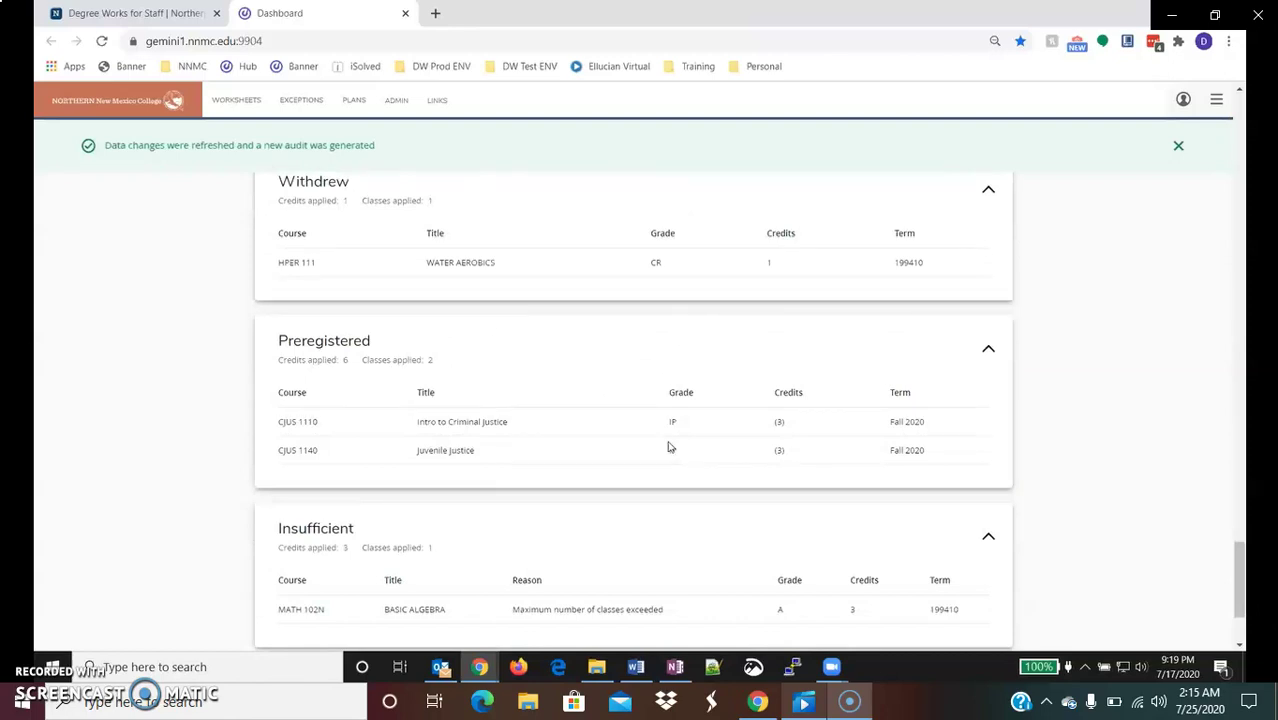
scroll(668, 446, "down", 2)
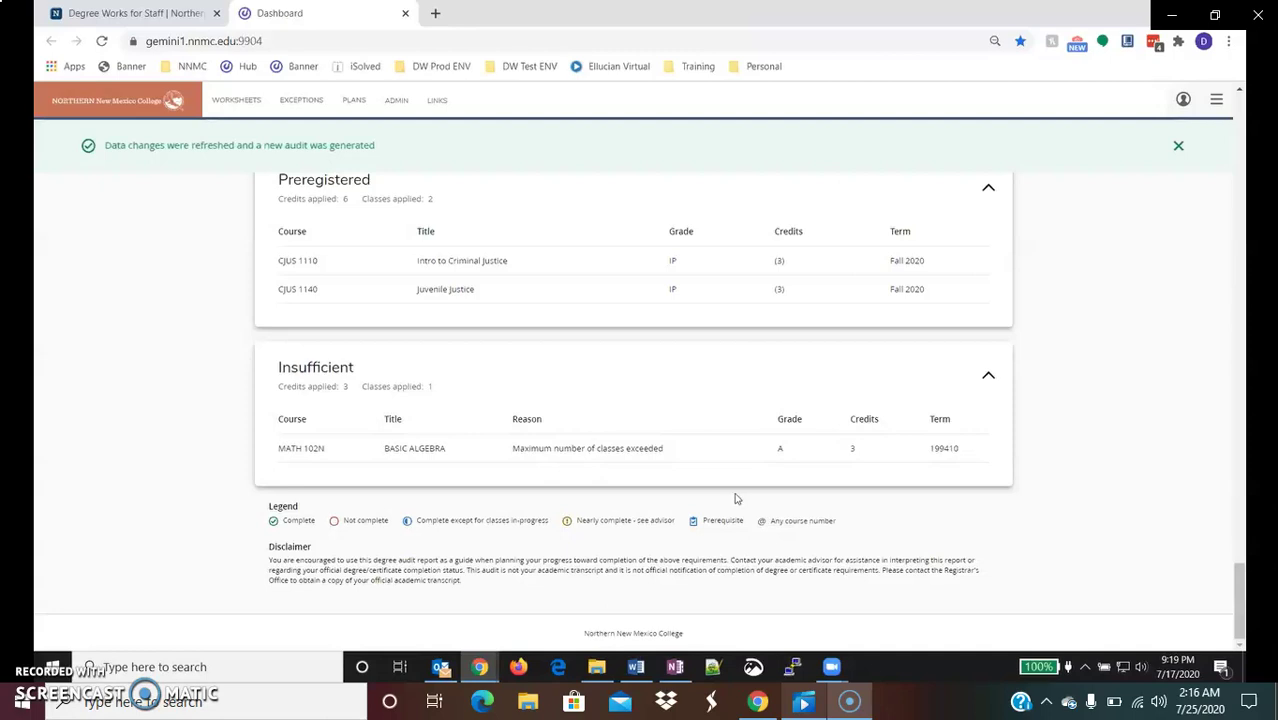
- Dismiss the refresh notification and preview the worksheet's printout without saving it
scroll(755, 478, "up", 10)
scroll(755, 478, "up", 15)
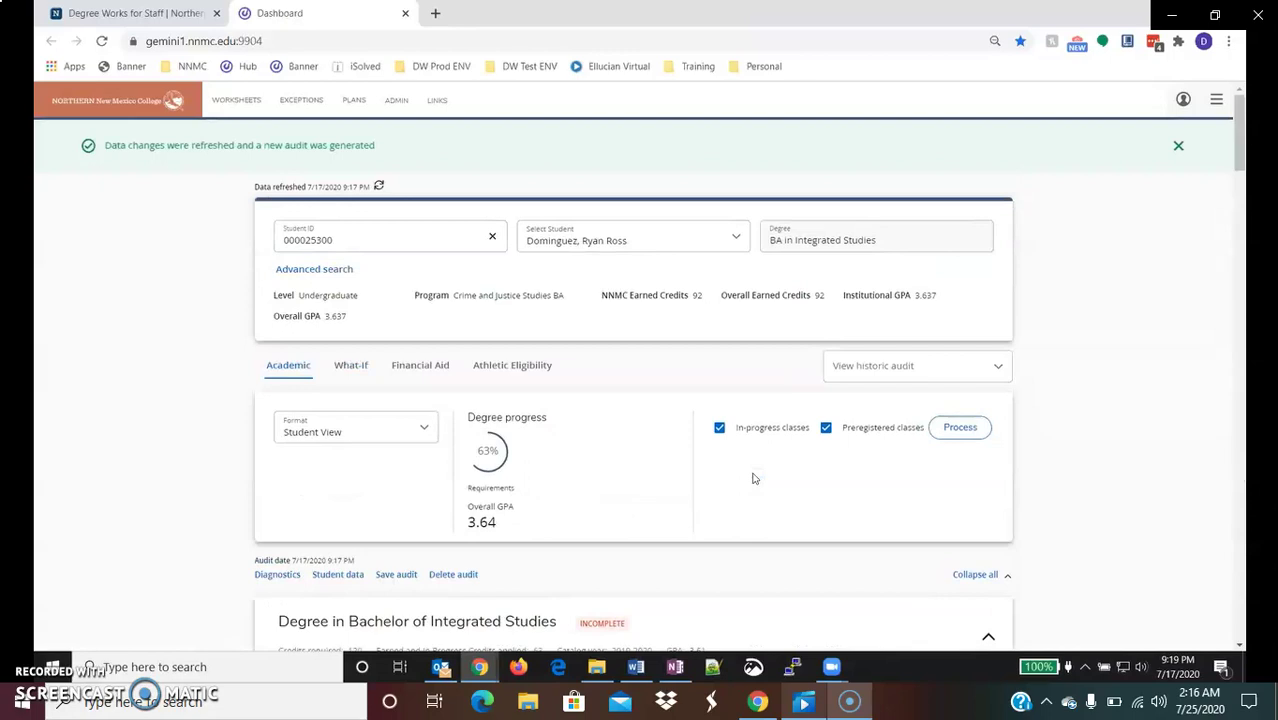
left_click(1178, 145)
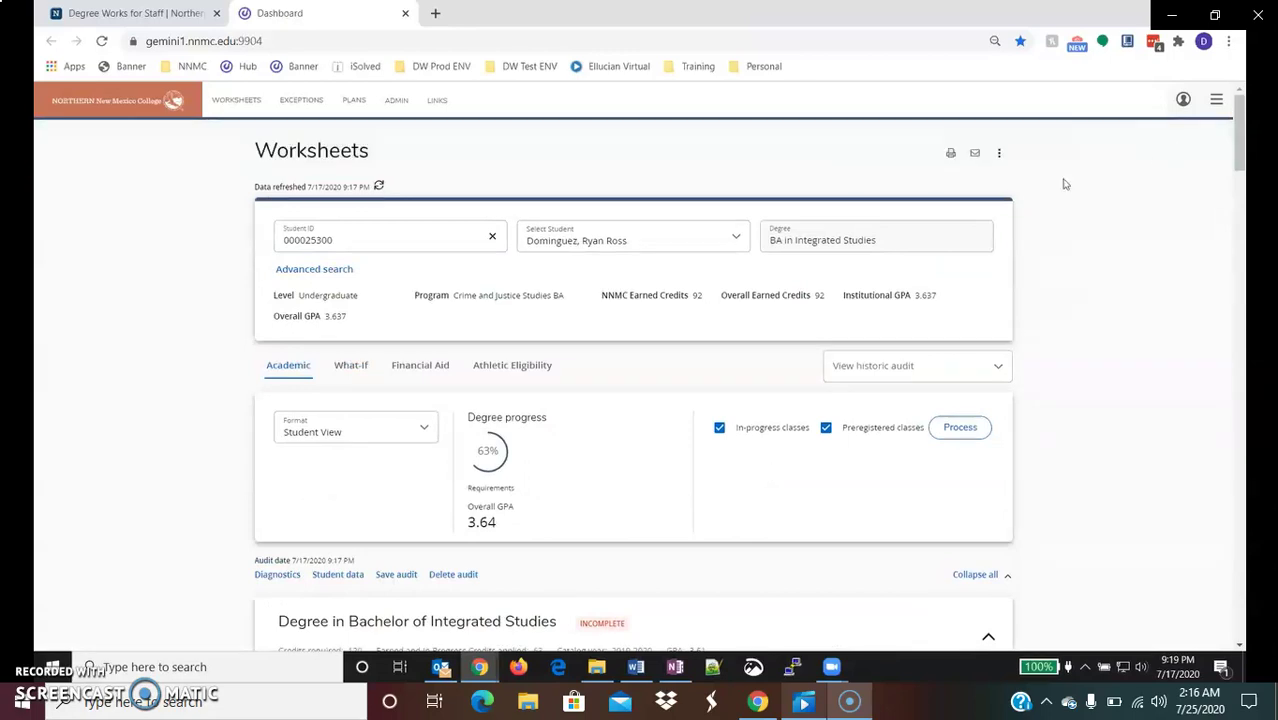
left_click(948, 155)
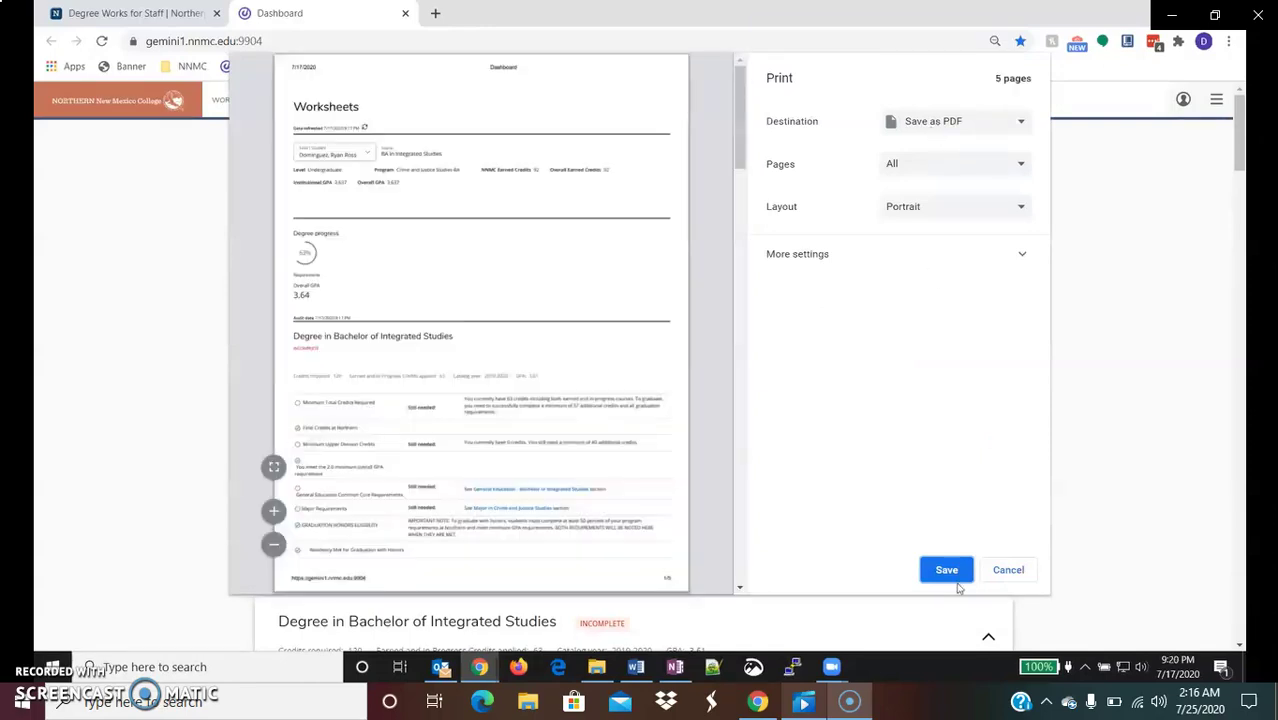
left_click(1009, 570)
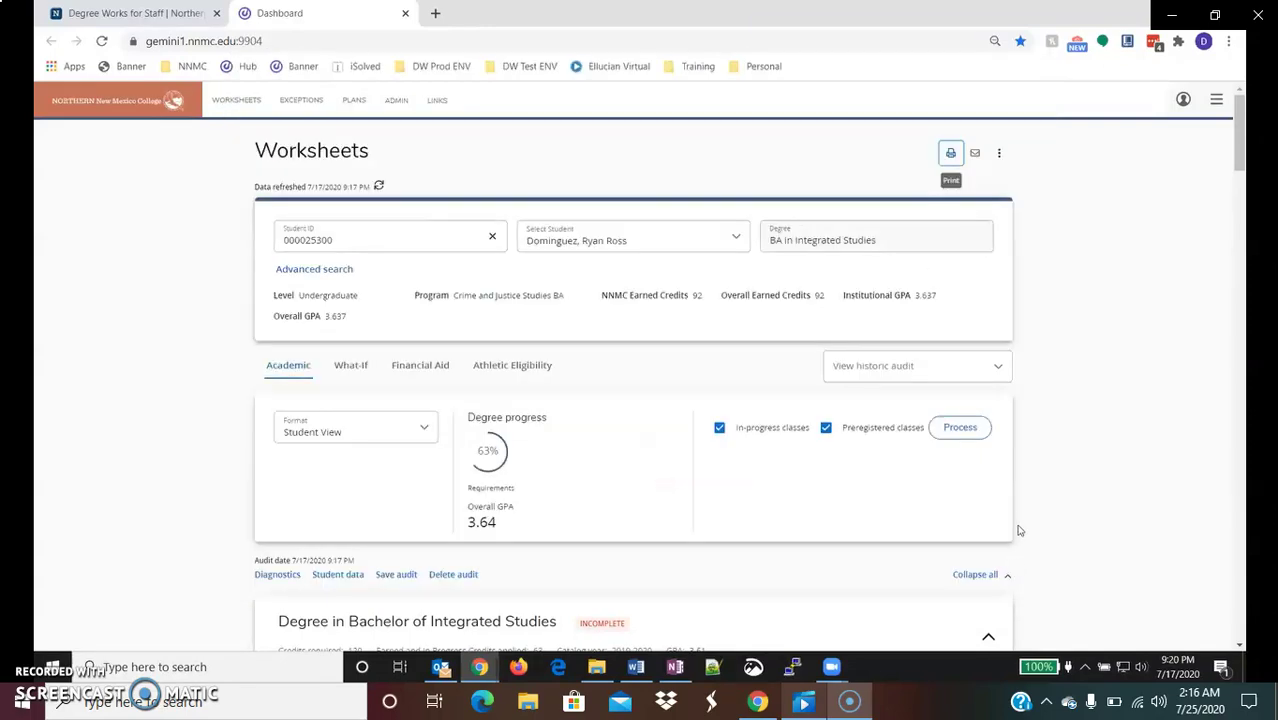
- Start saving the audit with the freeze type Frozen (FROZEN), and cancel without saving
scroll(1012, 498, "down", 1)
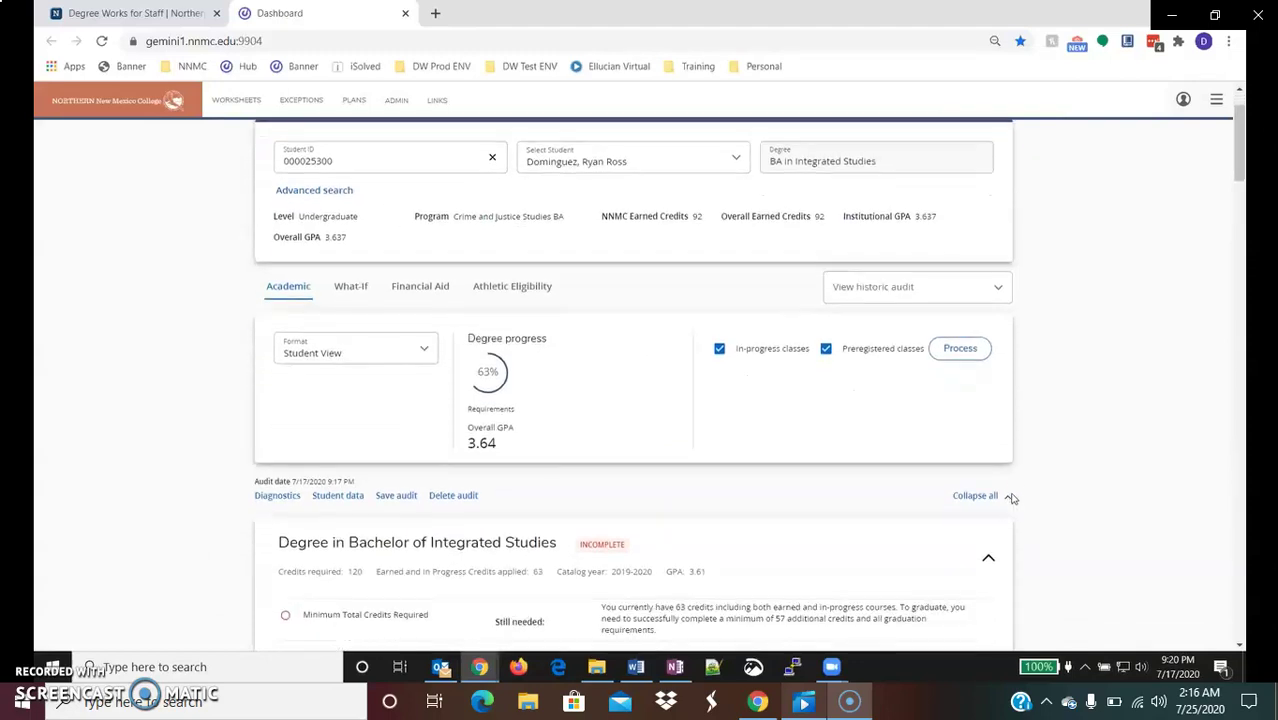
scroll(1012, 498, "up", 1)
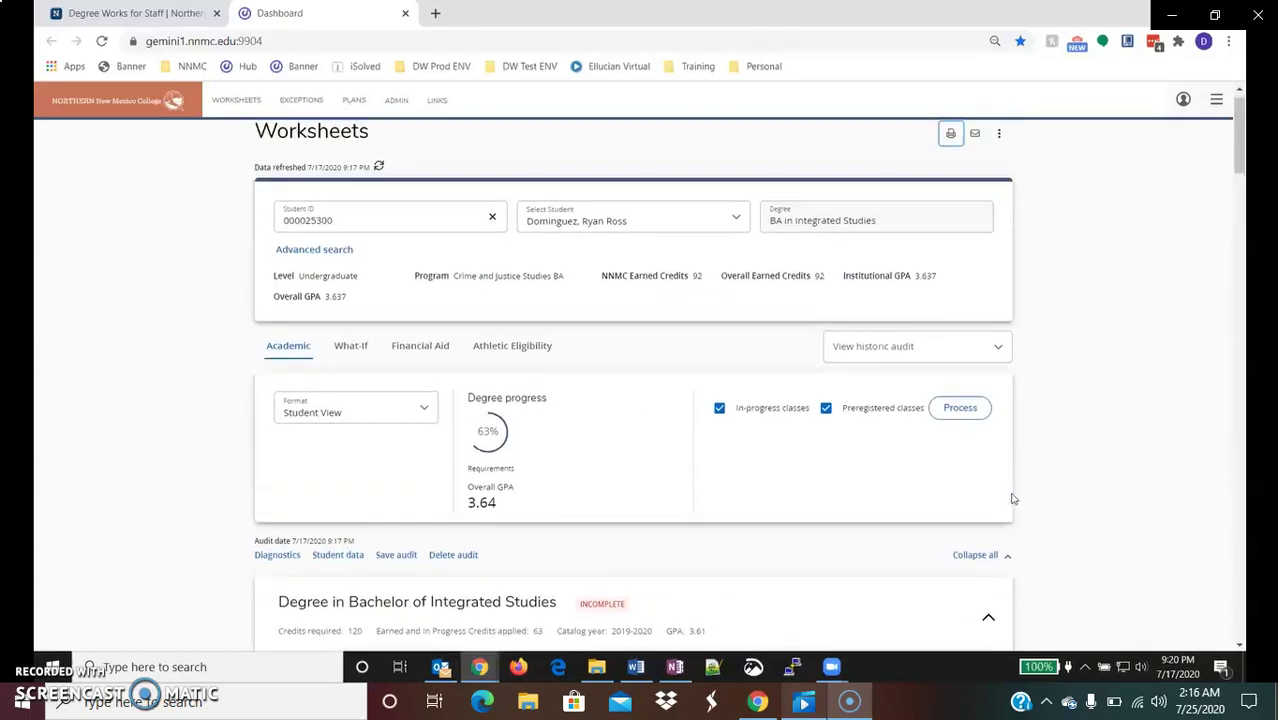
left_click(394, 557)
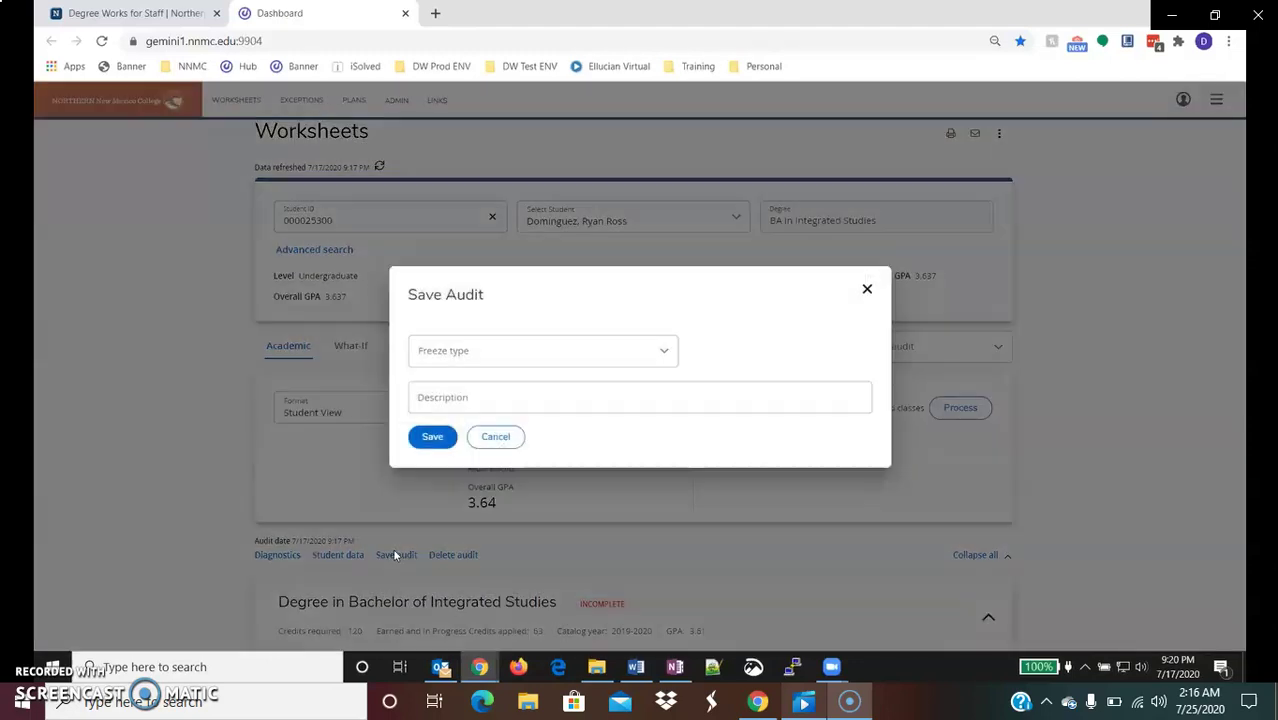
left_click(570, 353)
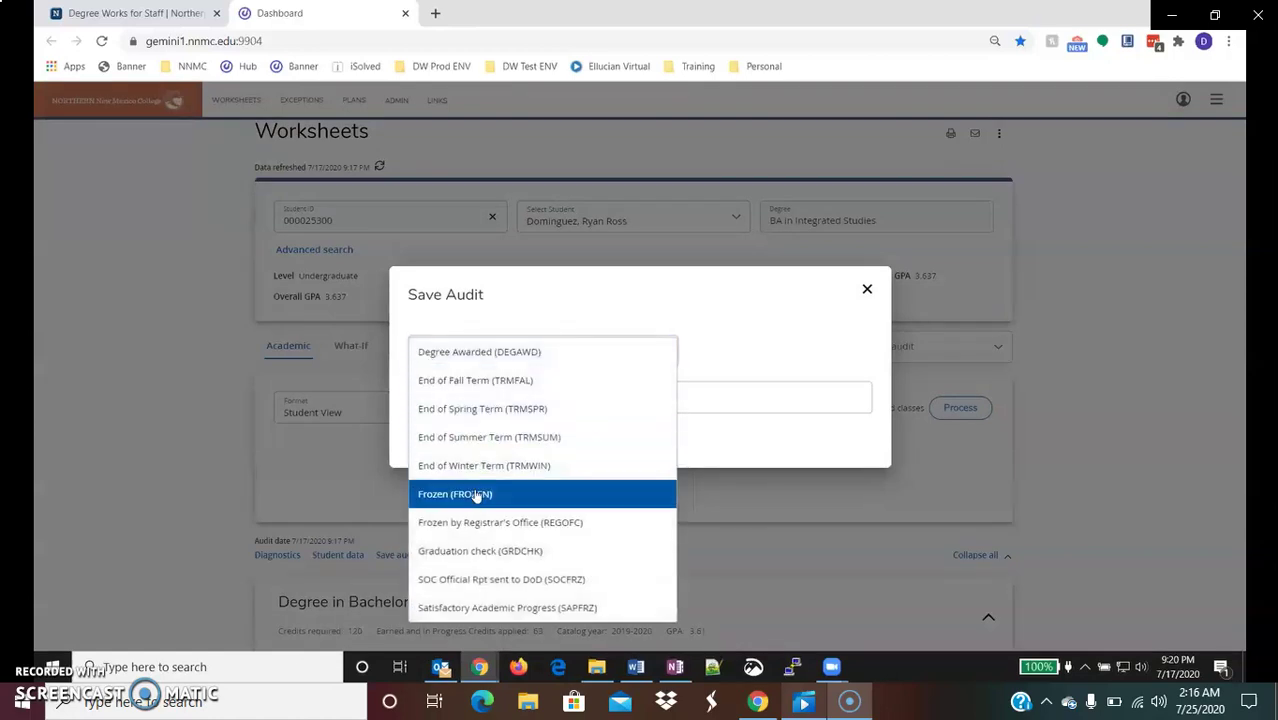
left_click(477, 496)
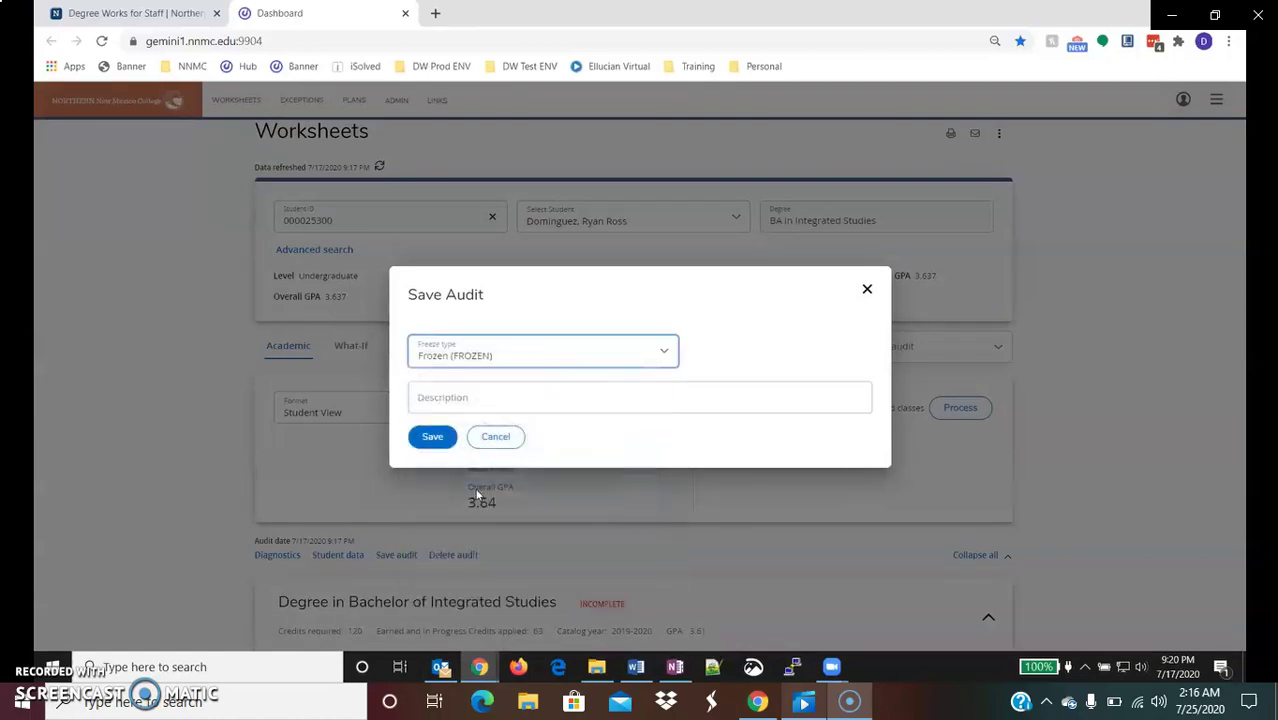
left_click(497, 437)
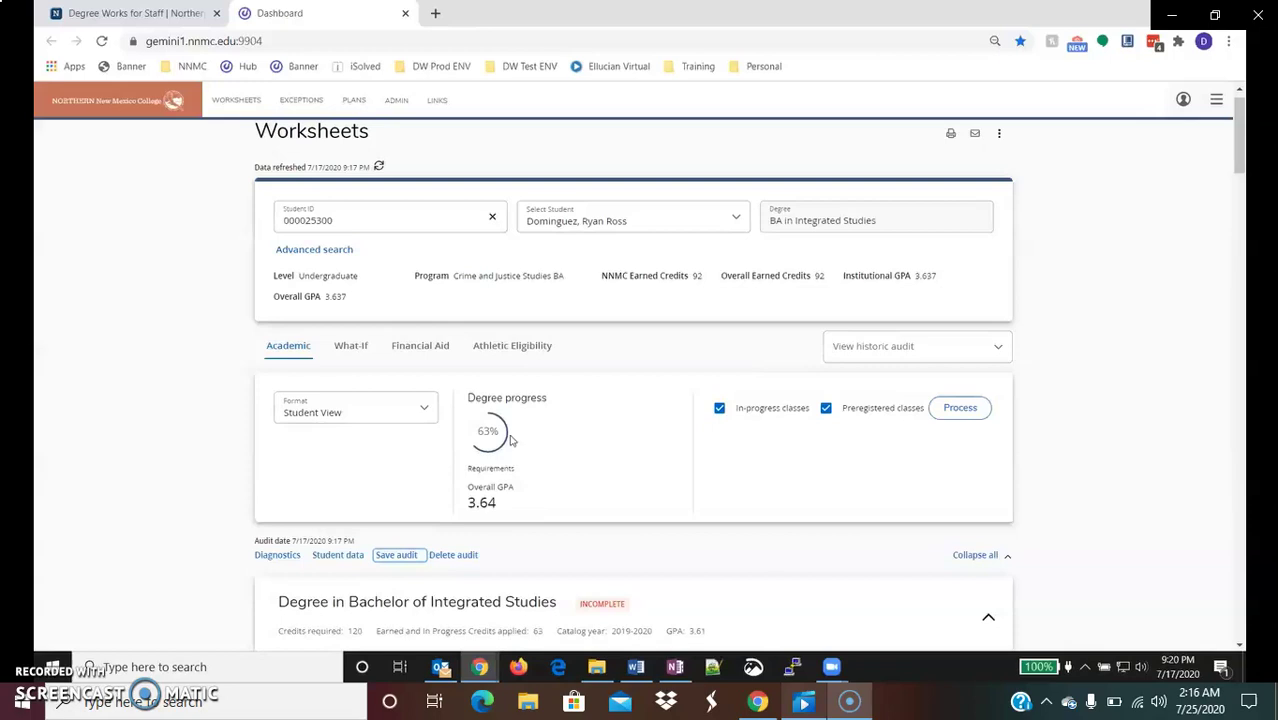
- Check the historic audit list, and start a What-If analysis with the program set to Accounting BBA
left_click(914, 356)
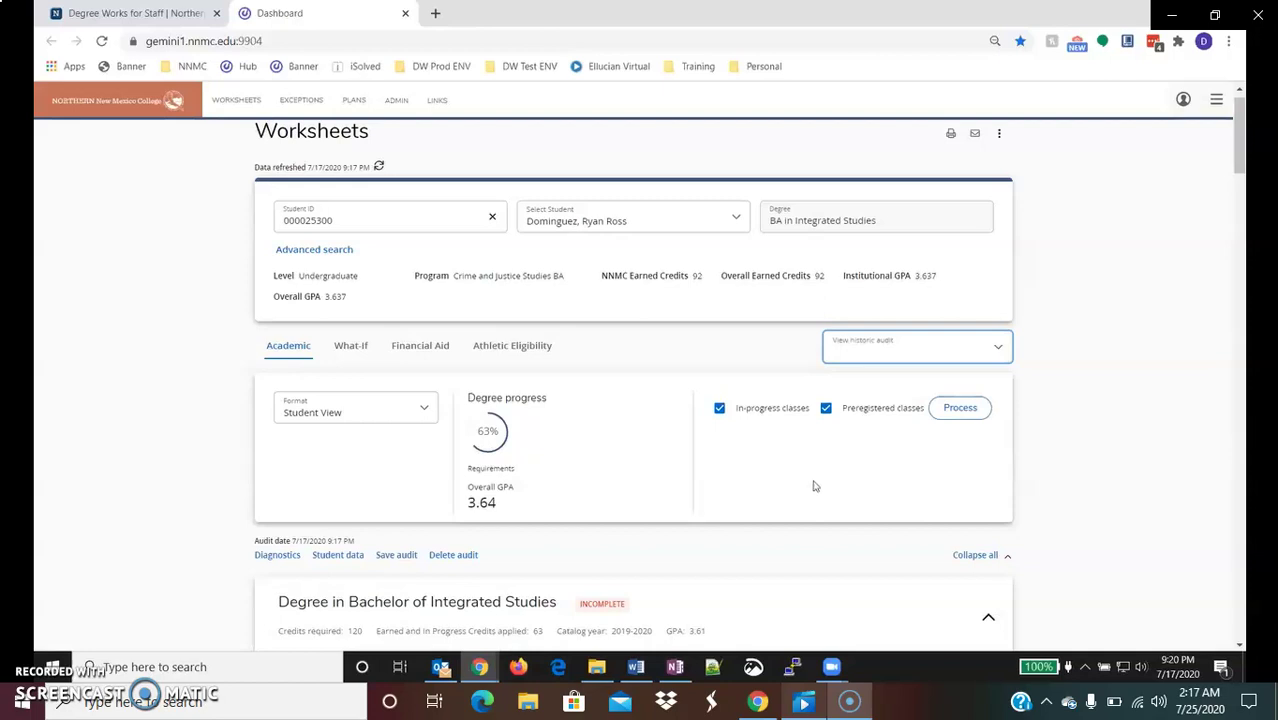
left_click(341, 348)
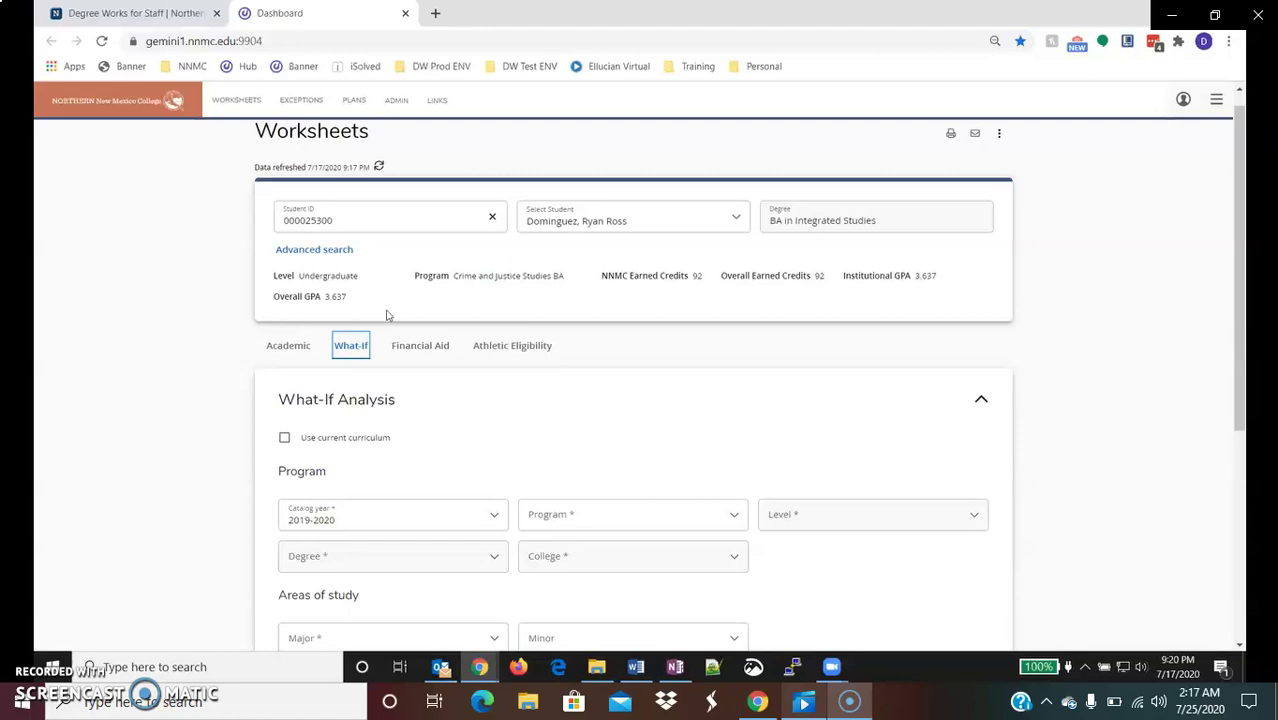
scroll(390, 312, "down", 1)
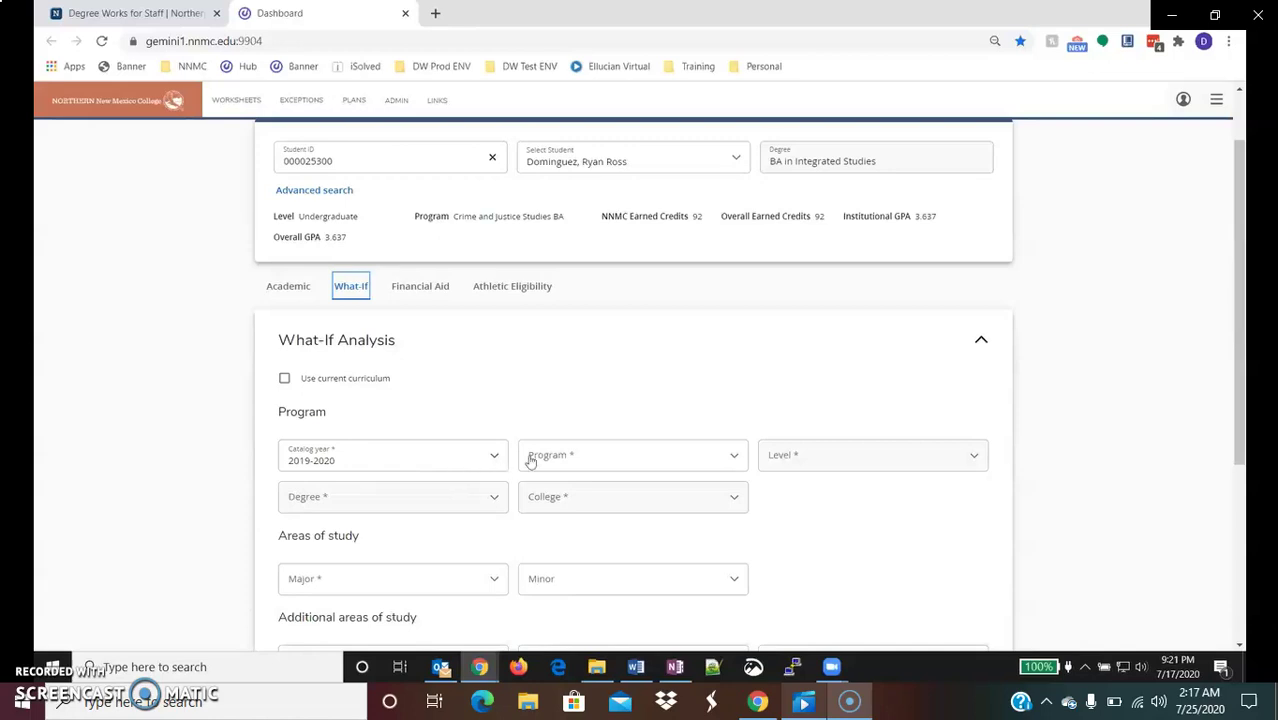
left_click(593, 458)
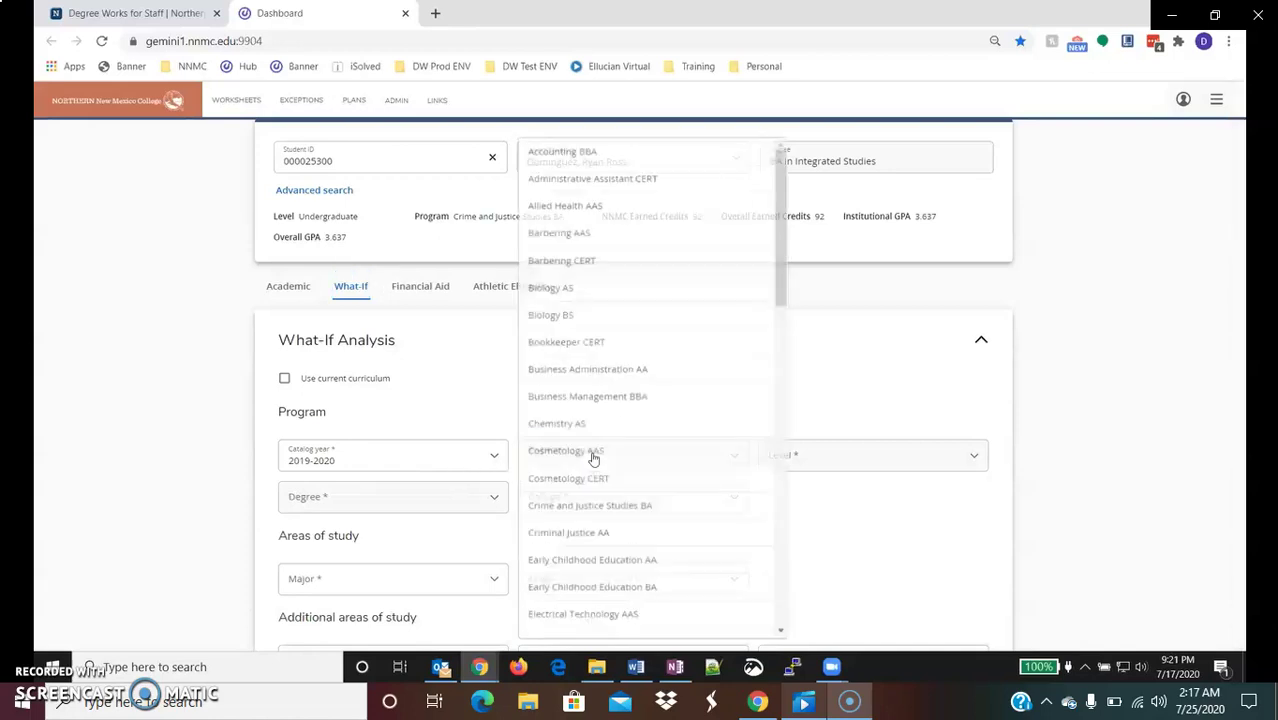
left_click(624, 141)
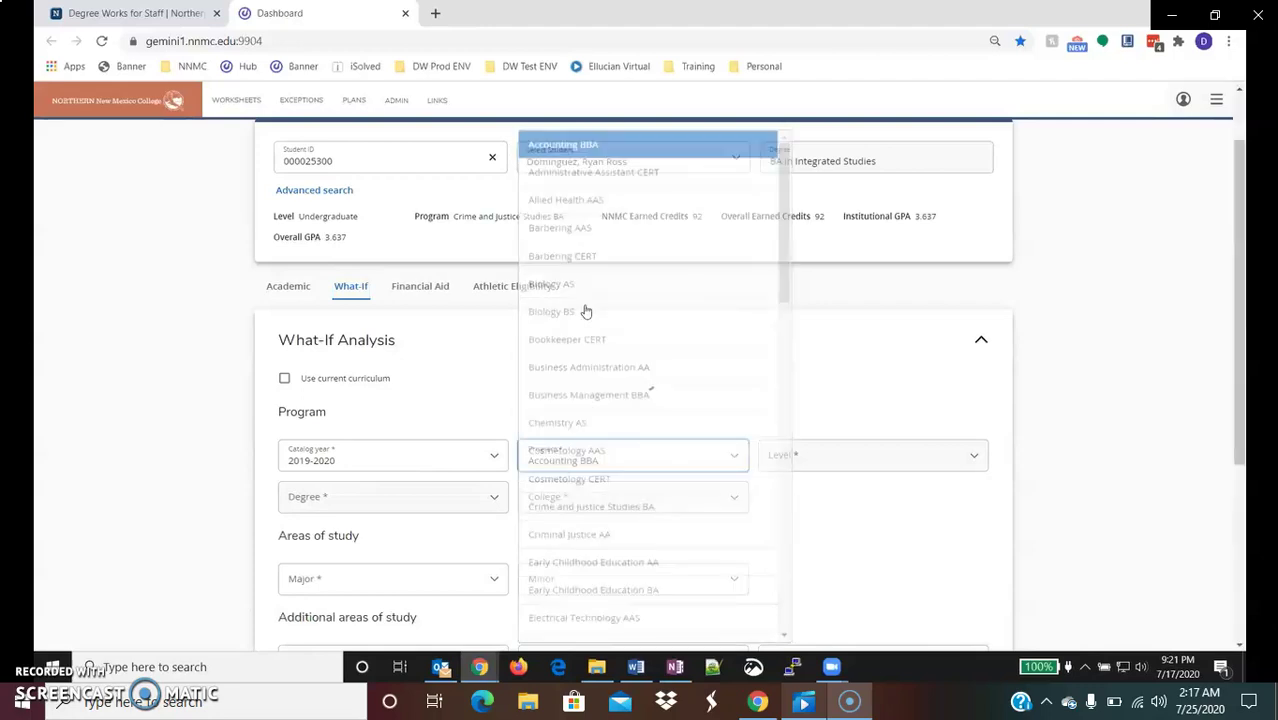
- Add Accounting BBA as the major under the What-If analysis's additional areas of study
scroll(585, 305, "down", 3)
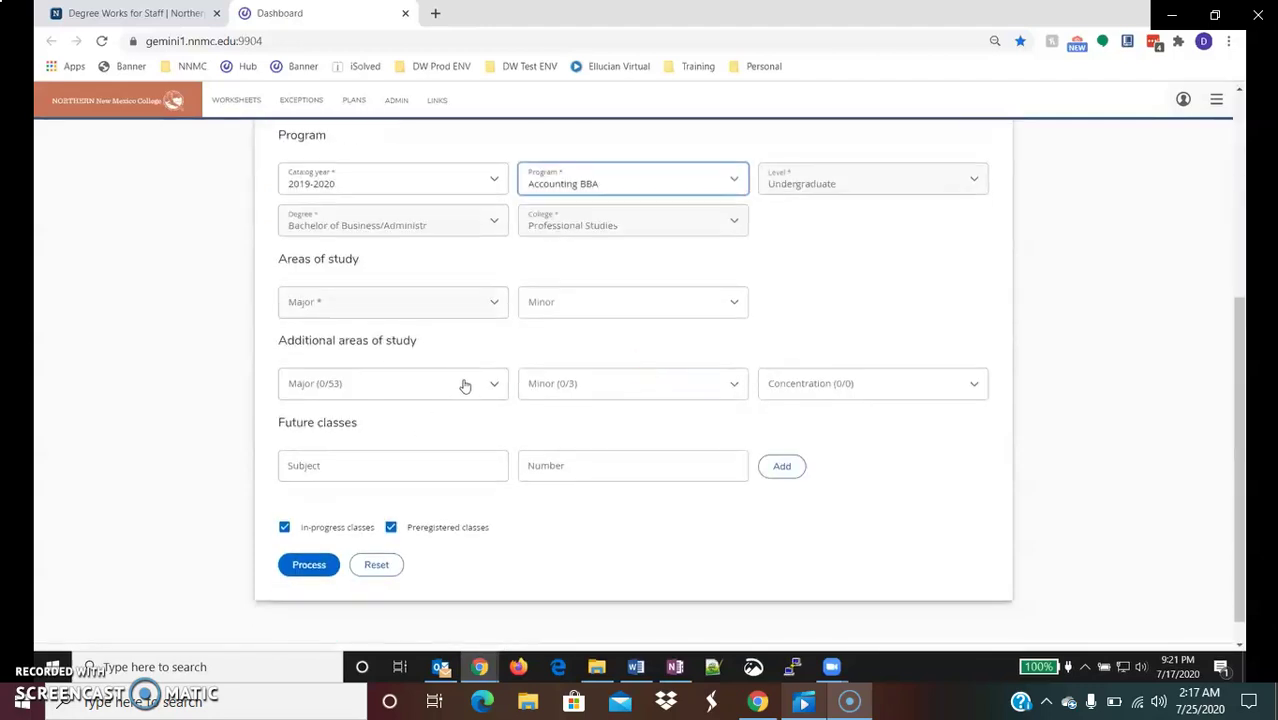
left_click(465, 386)
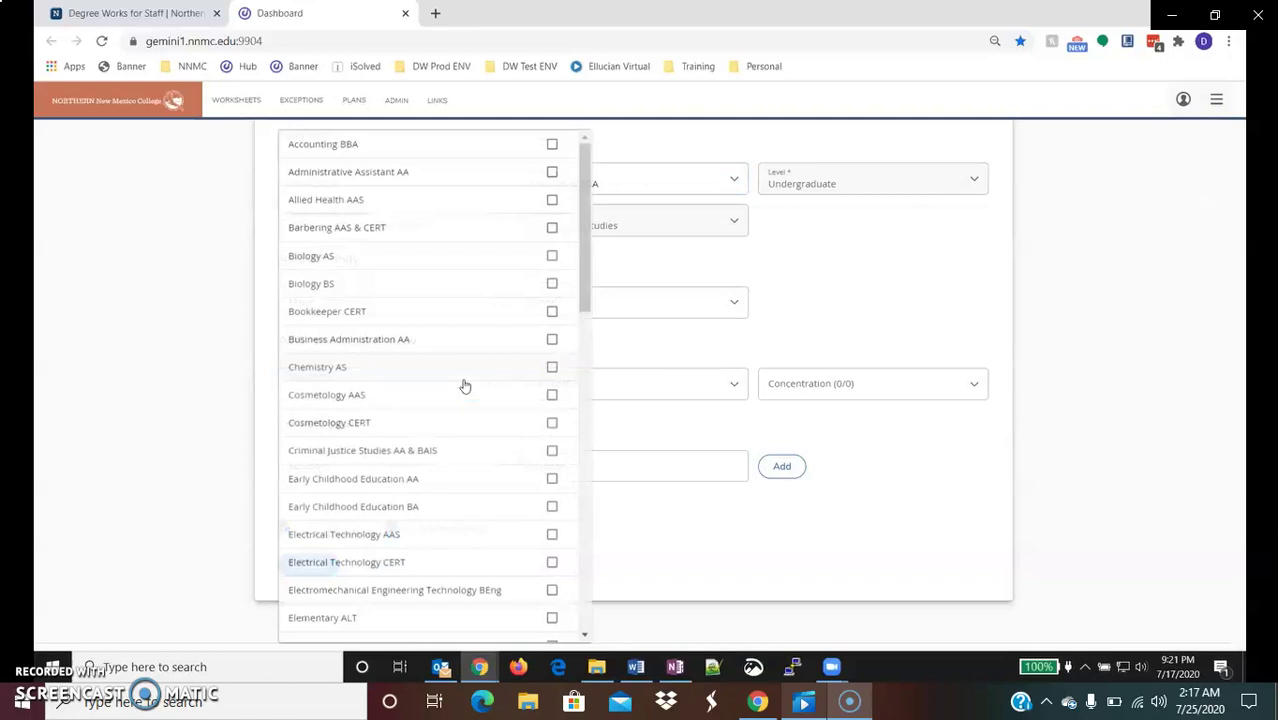
left_click(445, 159)
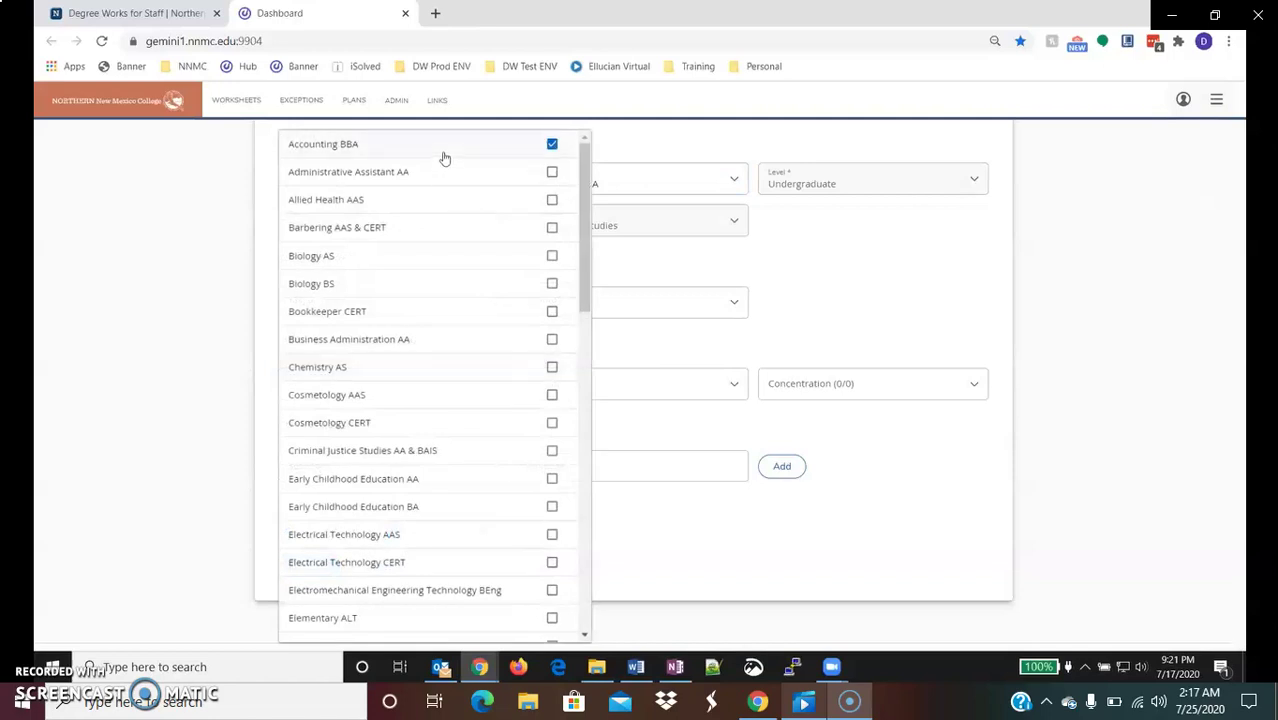
left_click(700, 524)
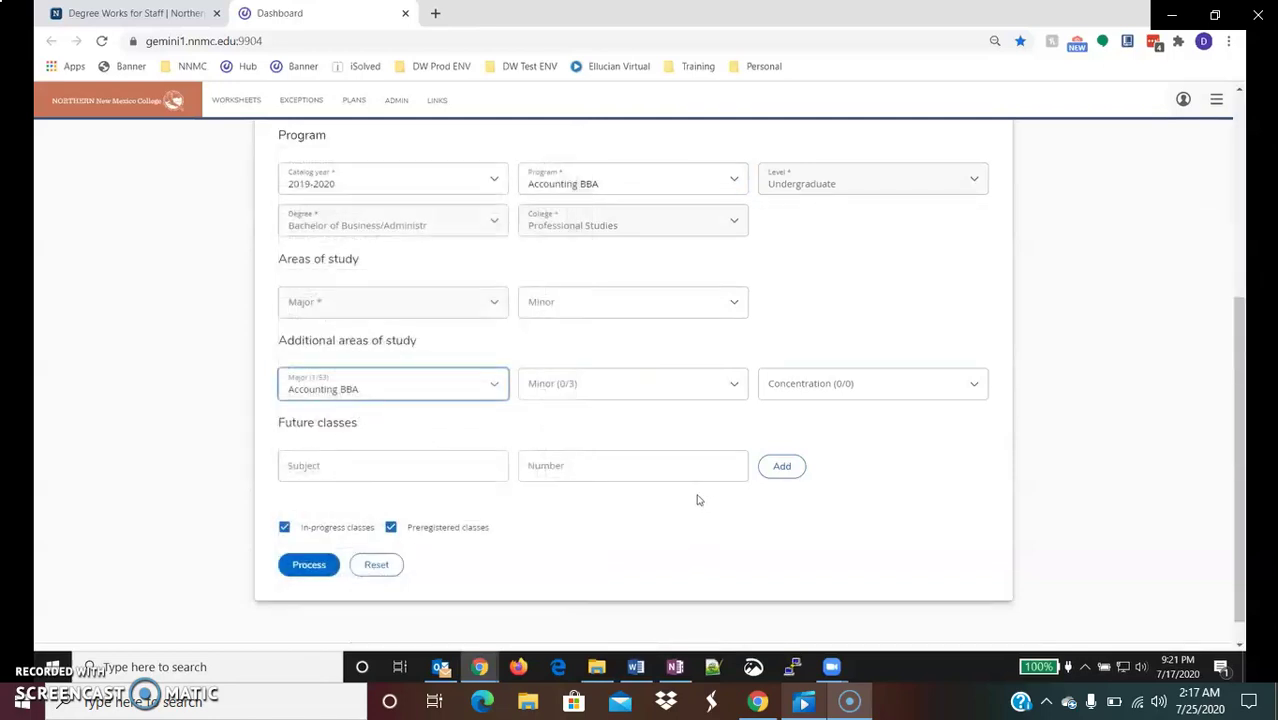
- Process the What-If analysis for Accounting BBA and review its general education and major requirements
left_click(316, 566)
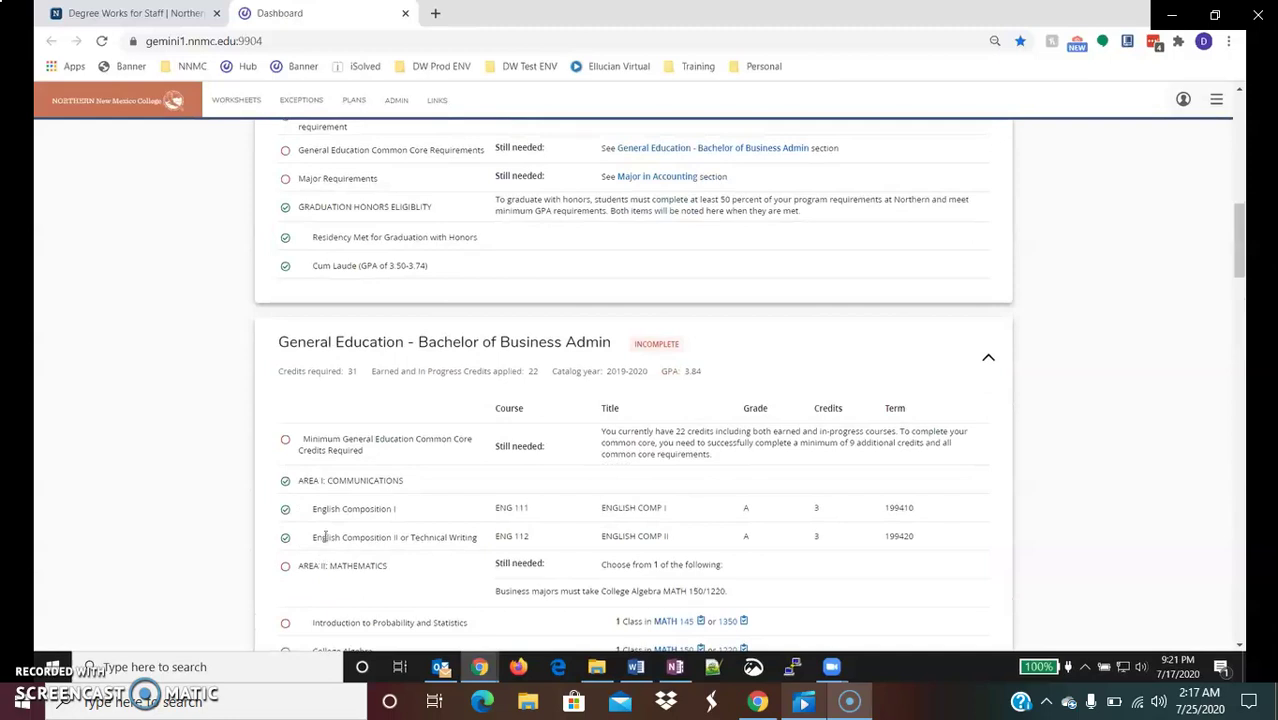
scroll(325, 537, "down", 5)
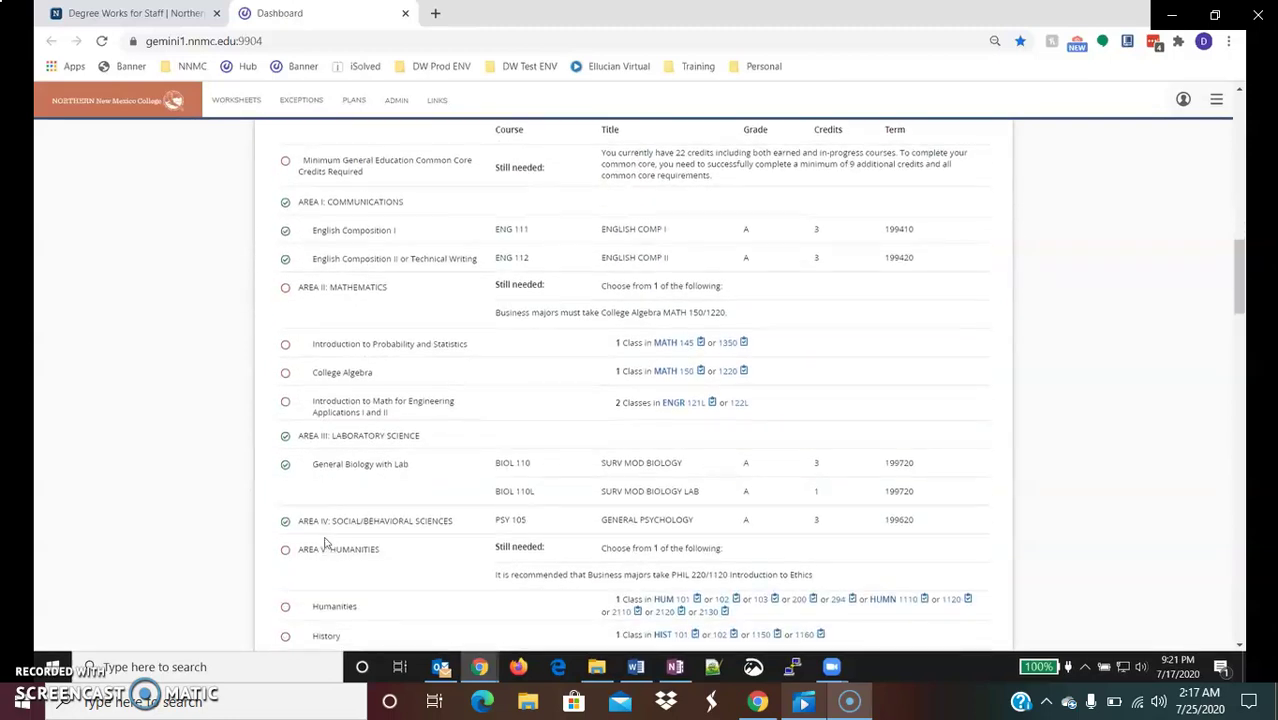
scroll(325, 543, "down", 3)
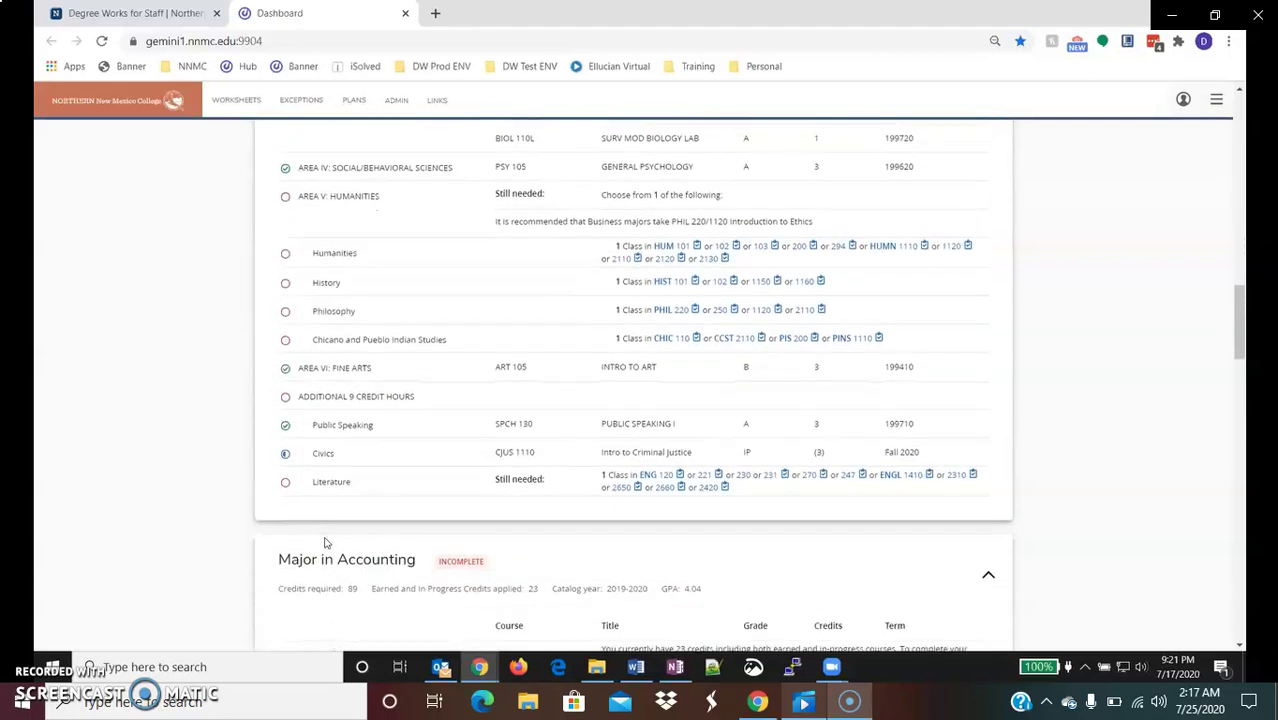
scroll(325, 543, "down", 4)
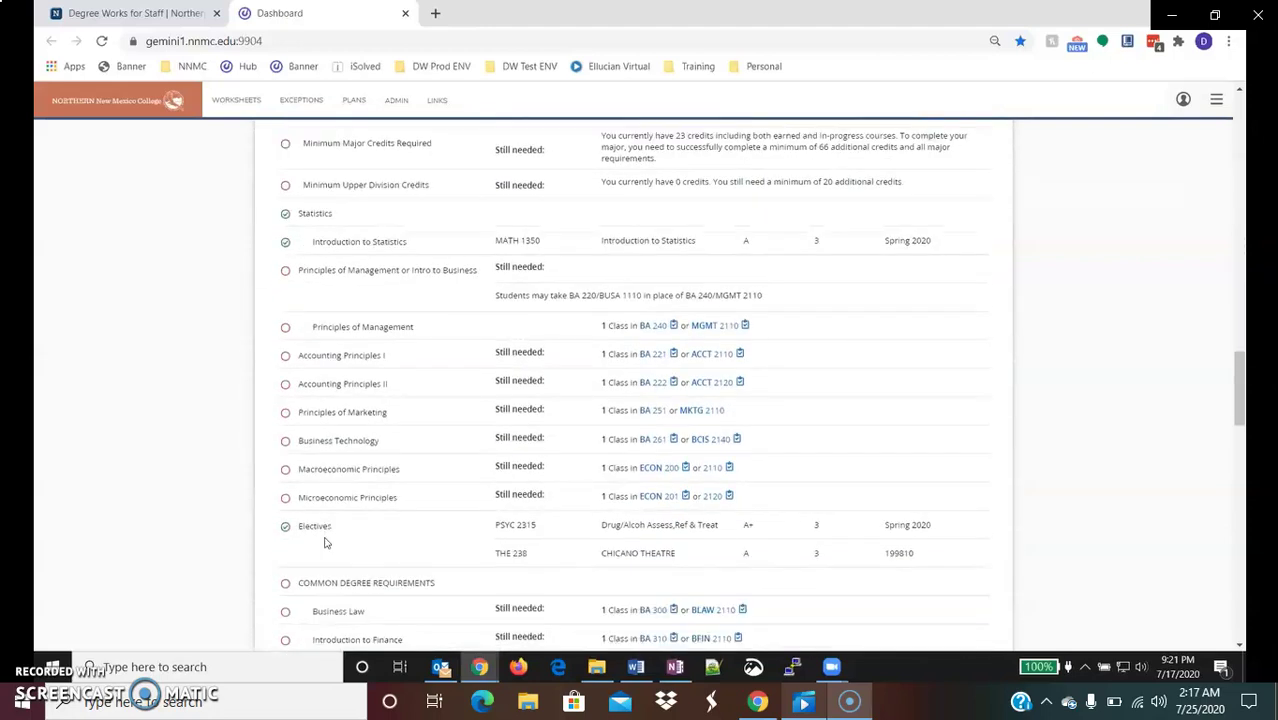
scroll(325, 547, "up", 9)
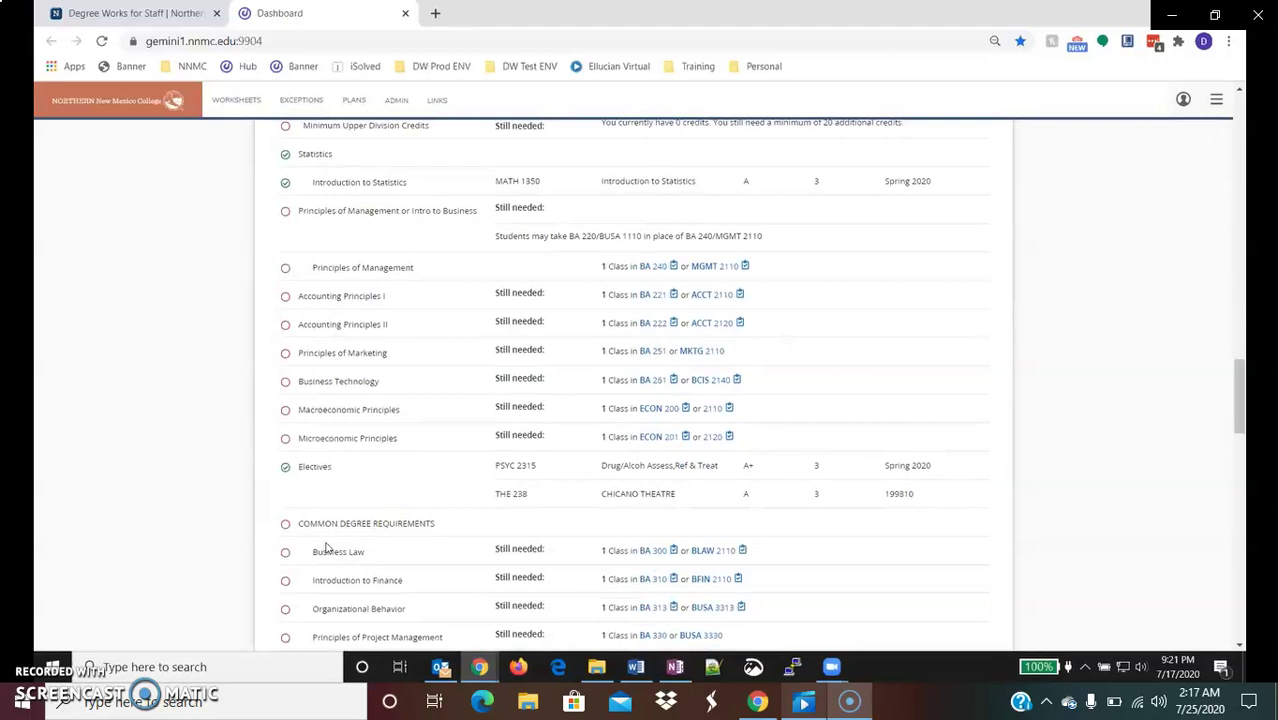
scroll(325, 547, "up", 12)
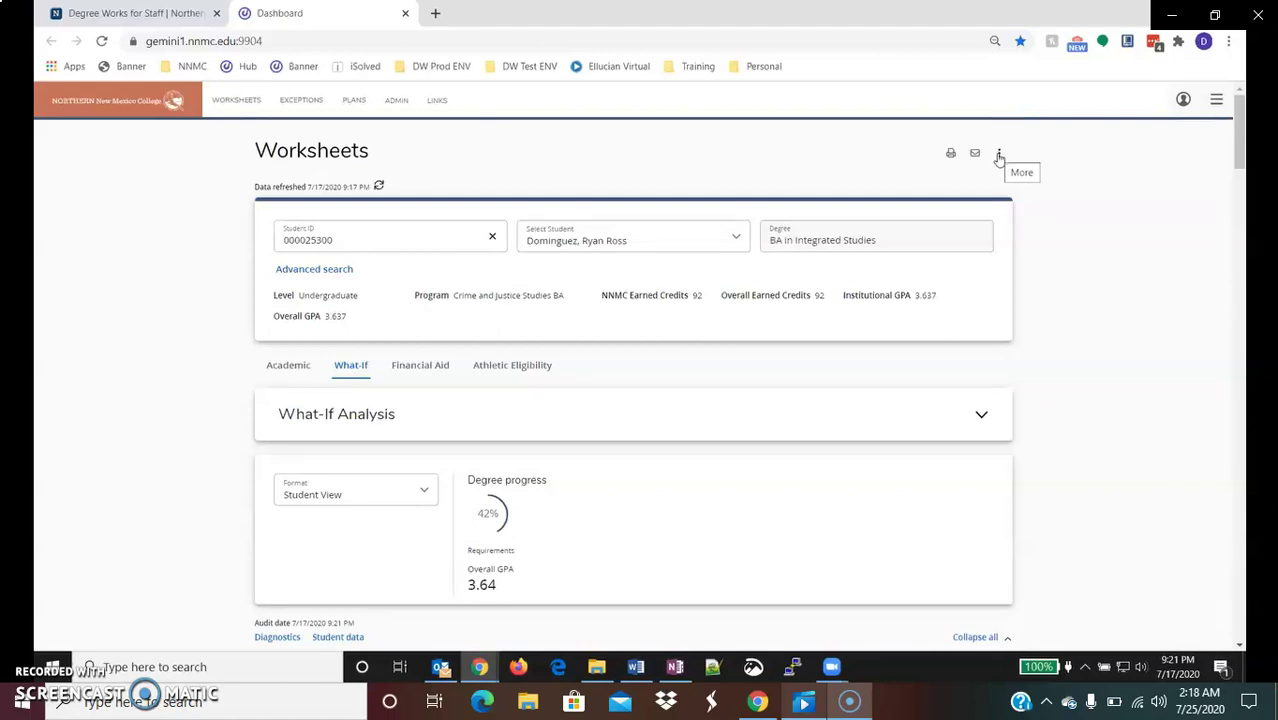
- Open the GPA Calculator, look through its Graduation, Term and Advice calculators, and close it without calculating
left_click(999, 155)
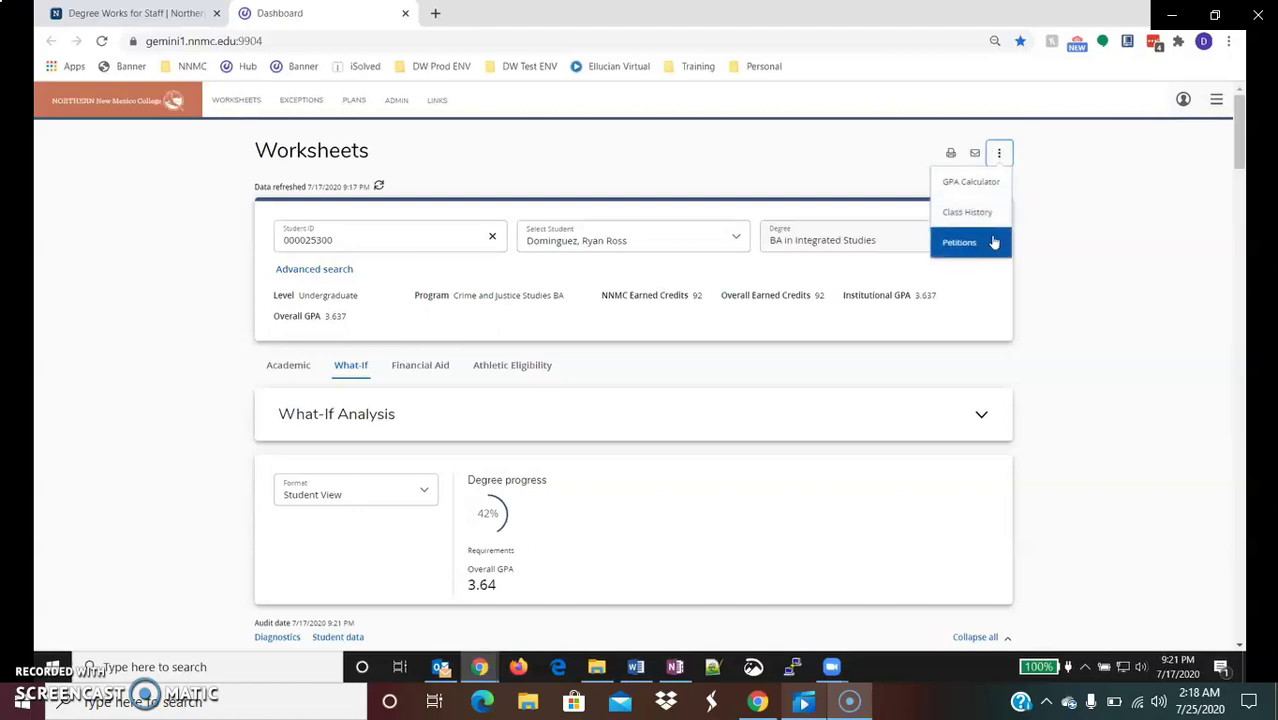
left_click(990, 182)
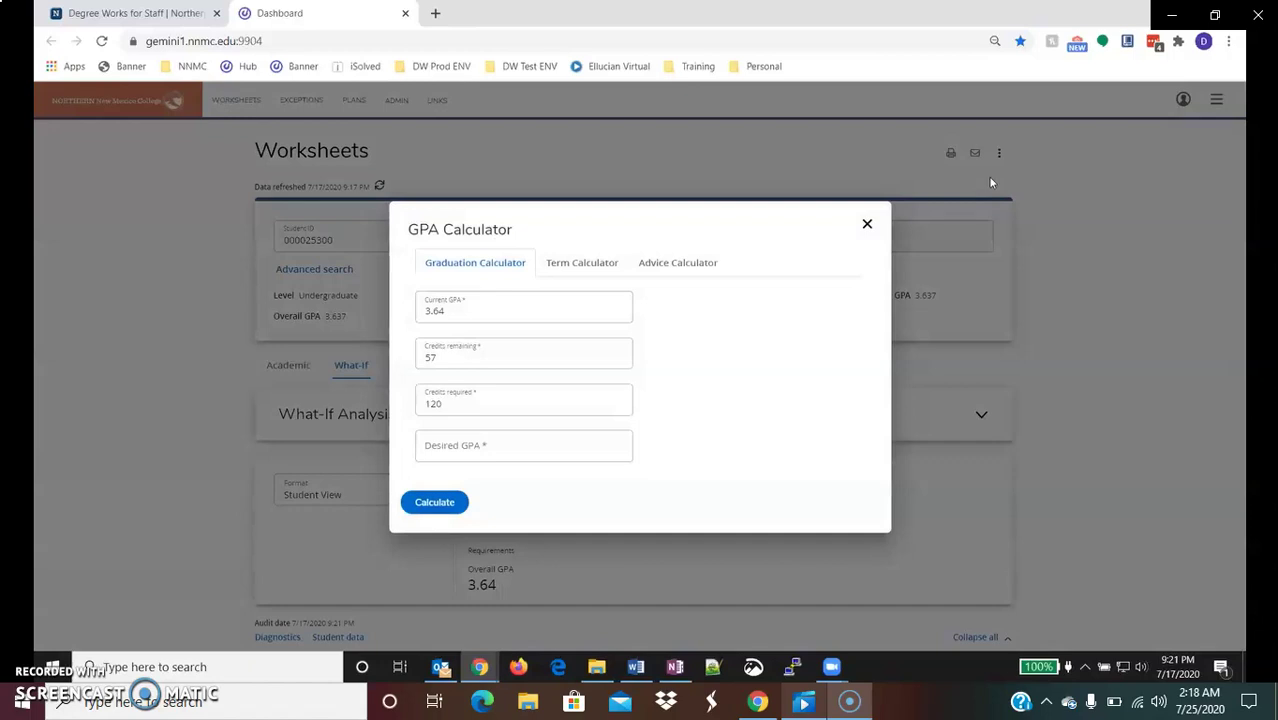
left_click(620, 260)
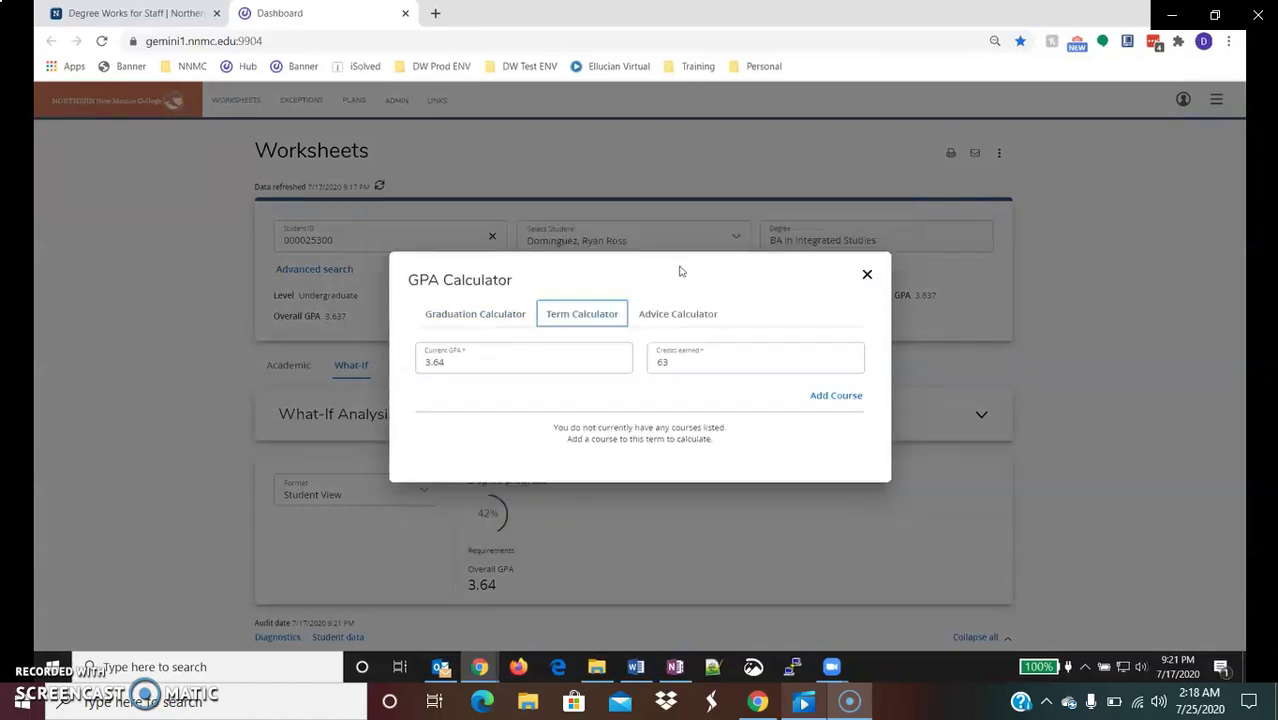
left_click(697, 316)
left_click(492, 290)
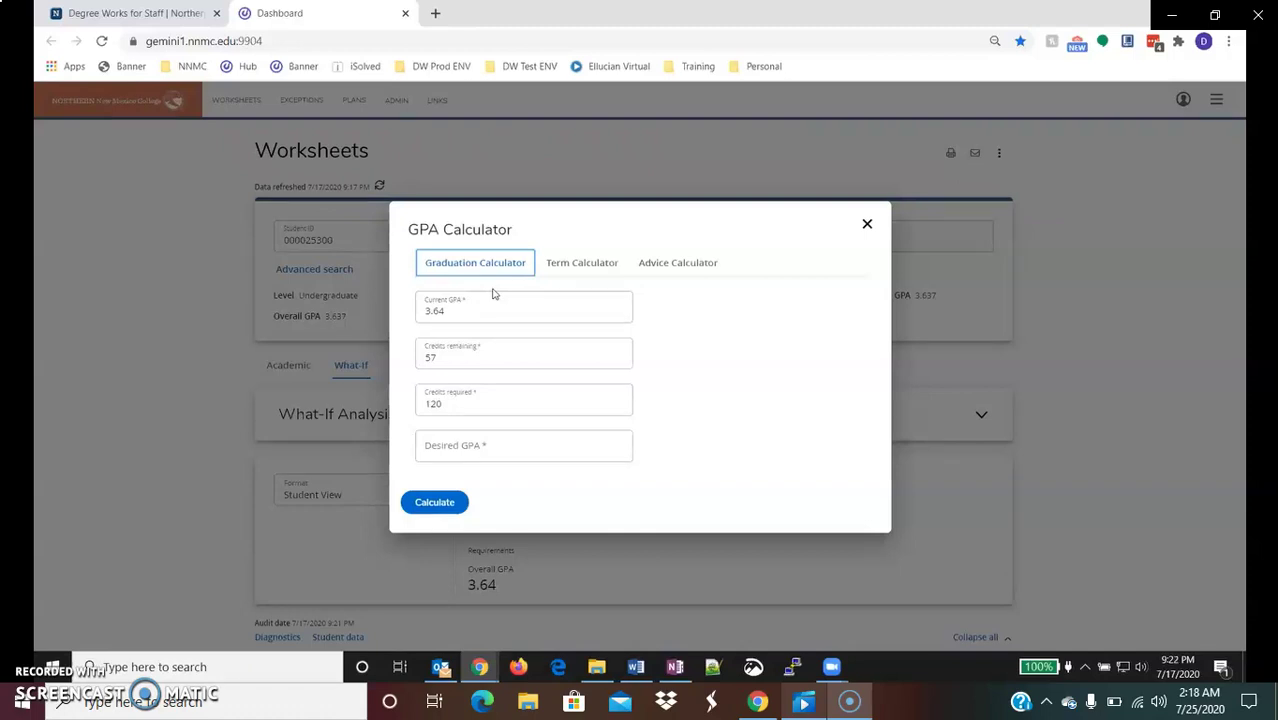
left_click(569, 264)
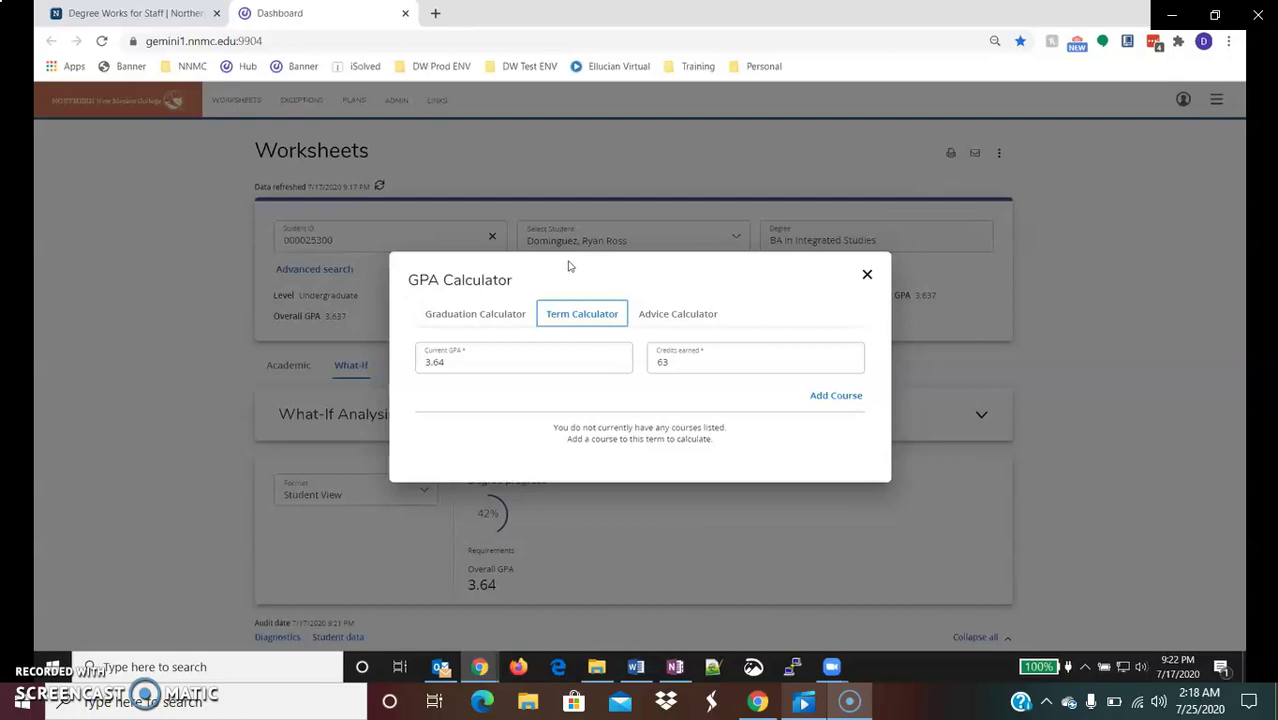
left_click(686, 312)
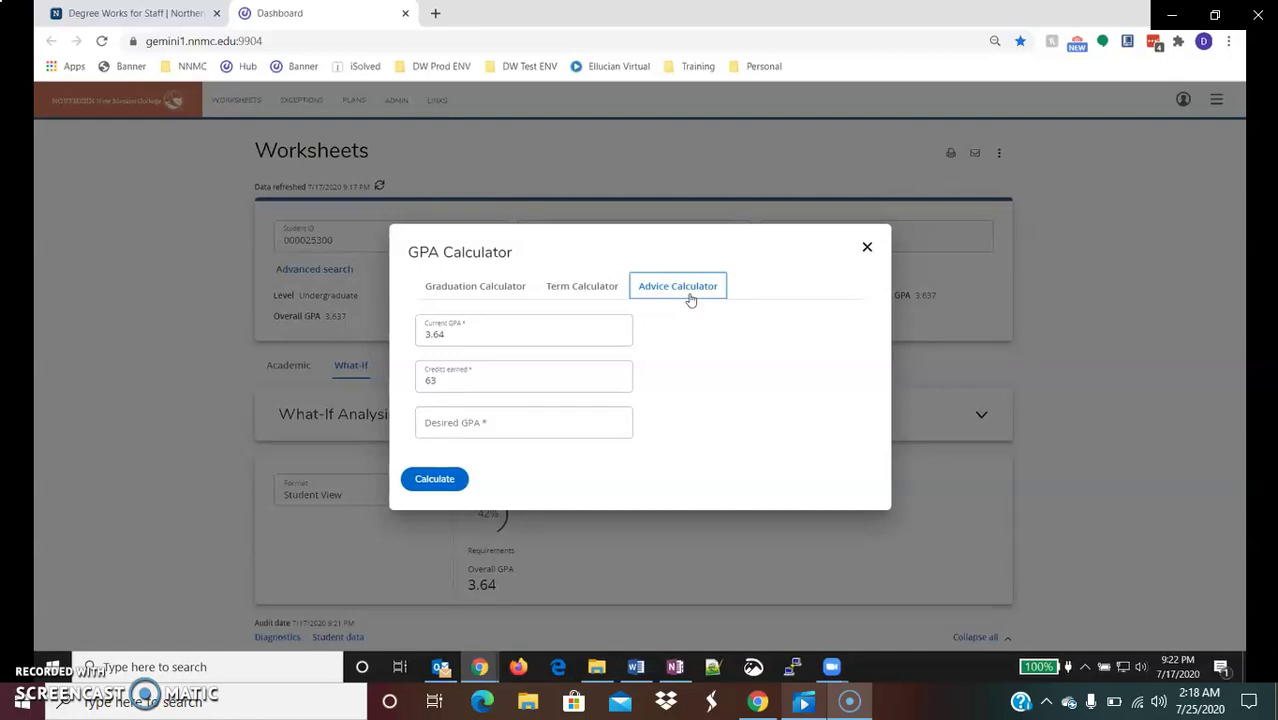
left_click(867, 248)
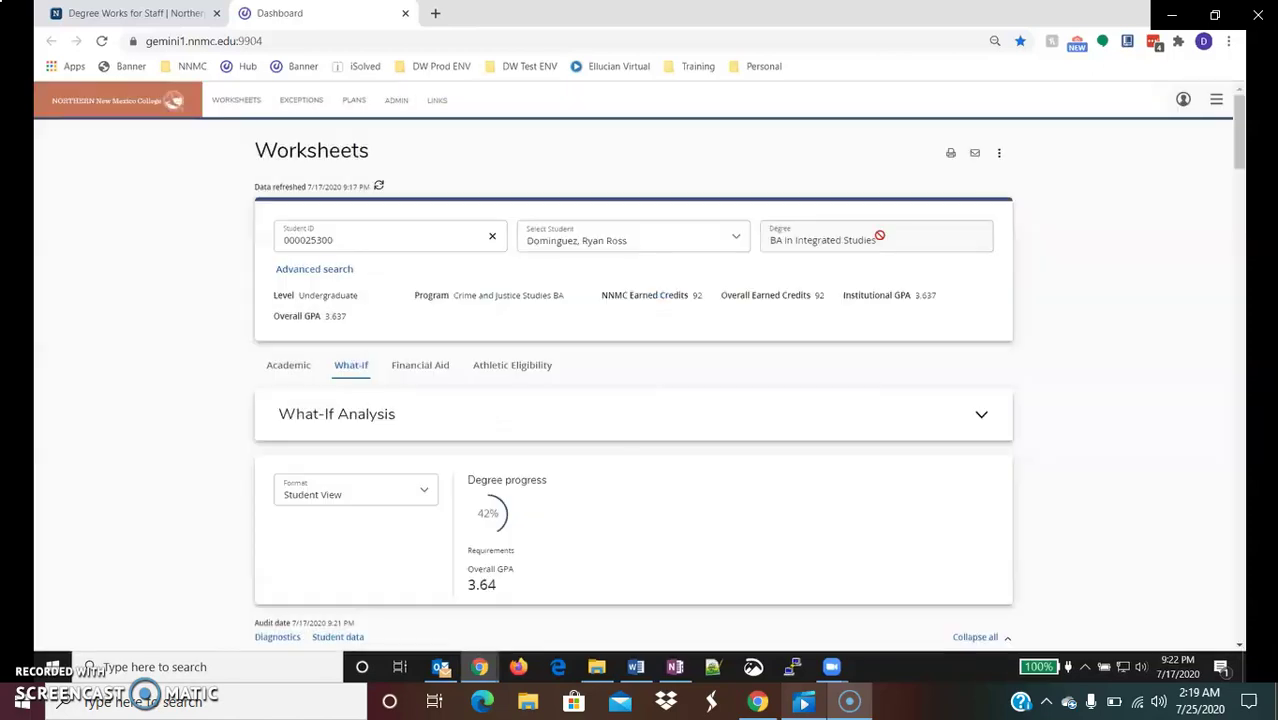
- Review the student's Class History from the earliest term through Fall 2020, and close it
left_click(998, 155)
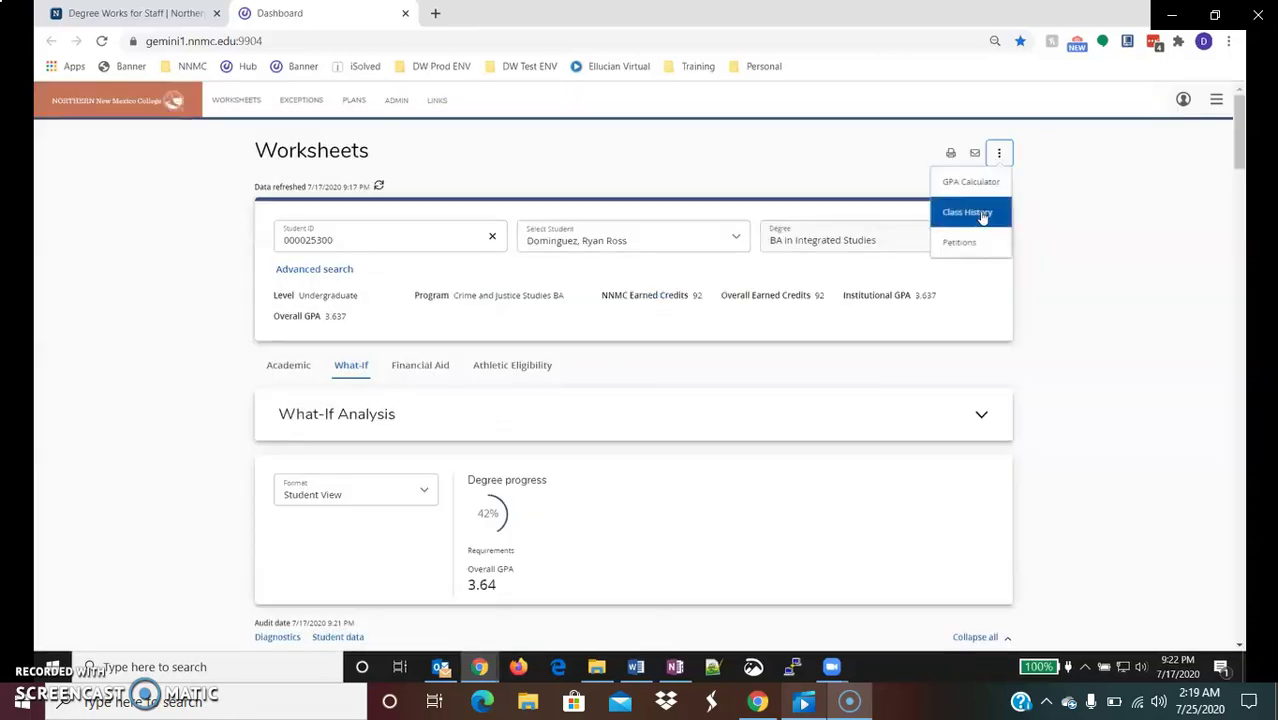
left_click(982, 215)
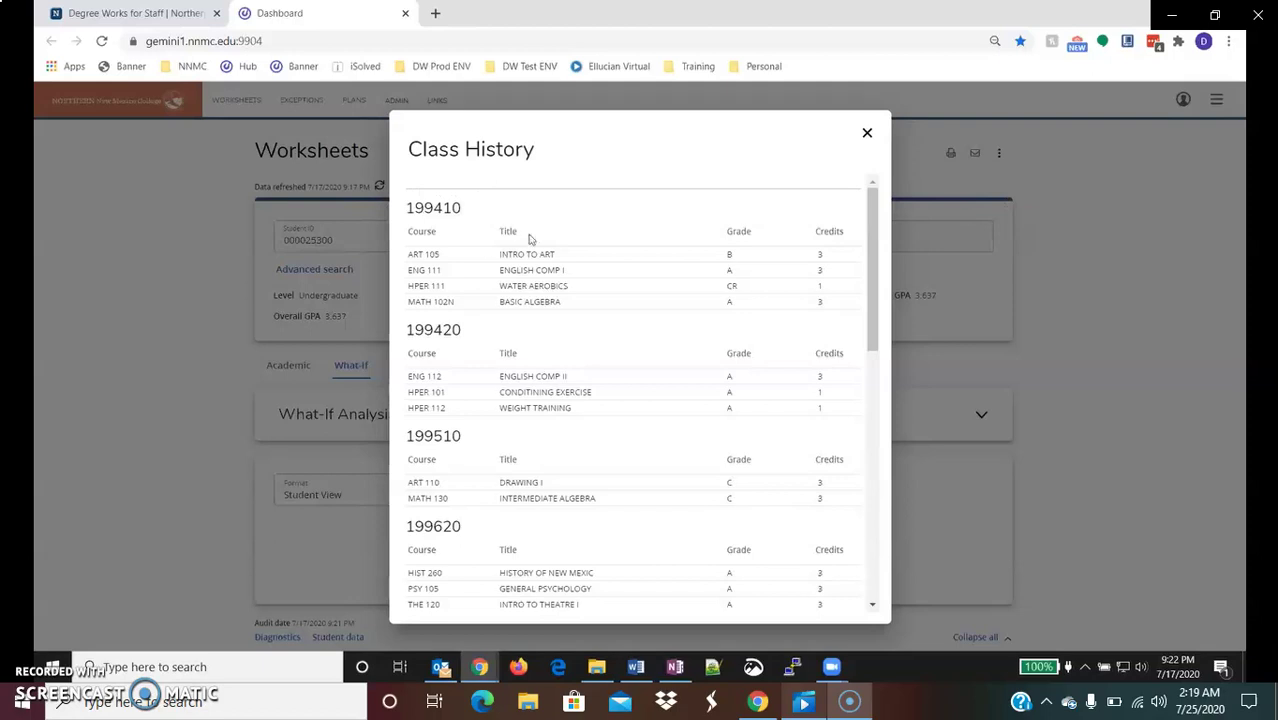
scroll(530, 240, "down", 10)
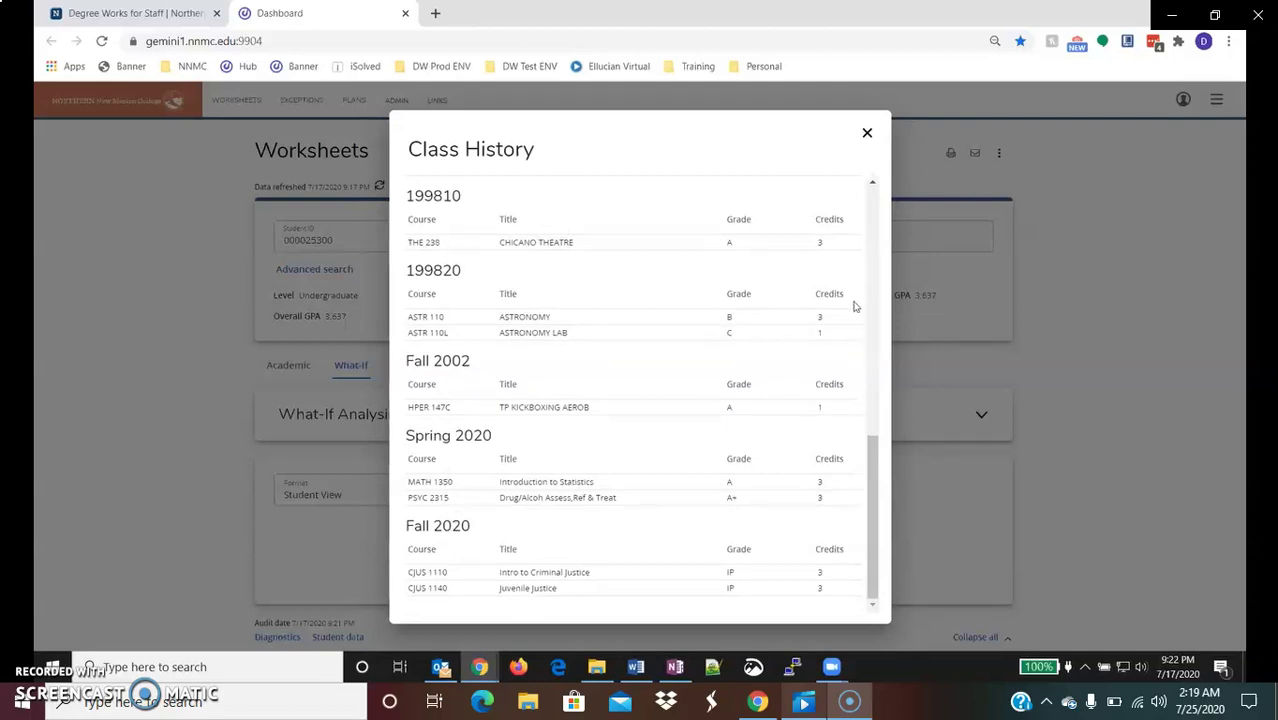
left_click(868, 134)
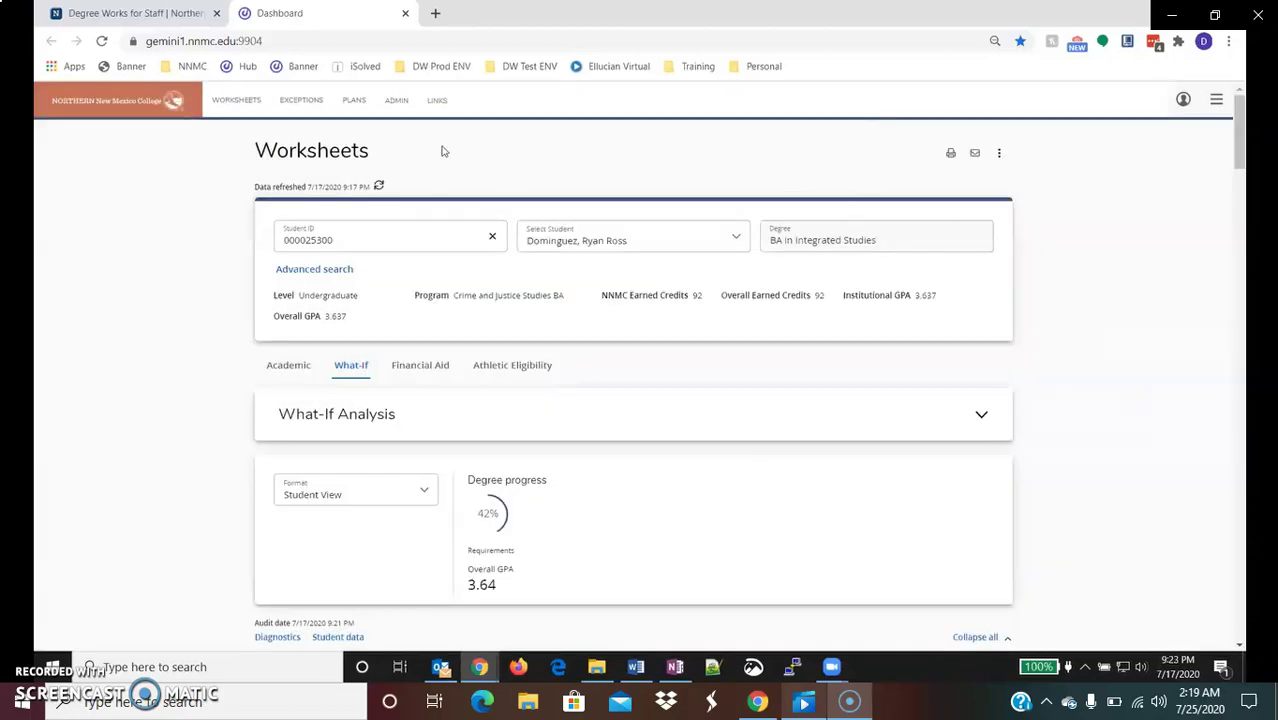
- Show the available resource links for Degree Works at Northern, the catalogs and the FAQs
left_click(438, 101)
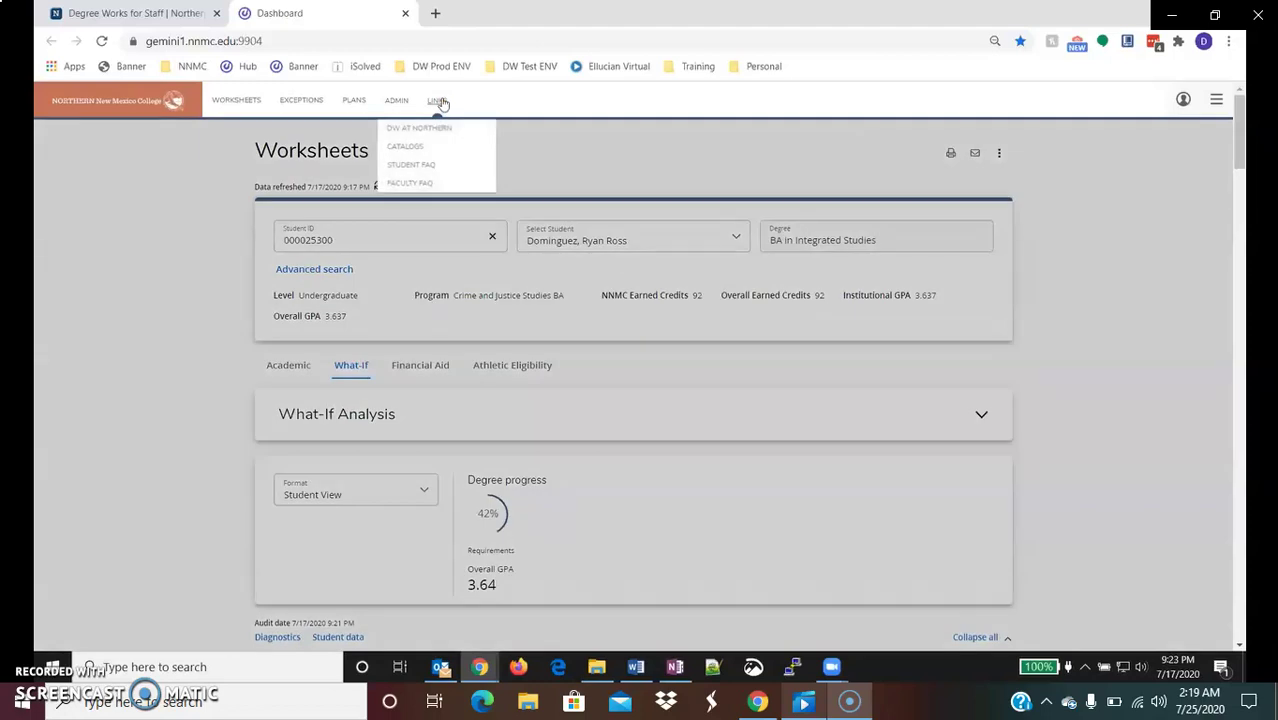